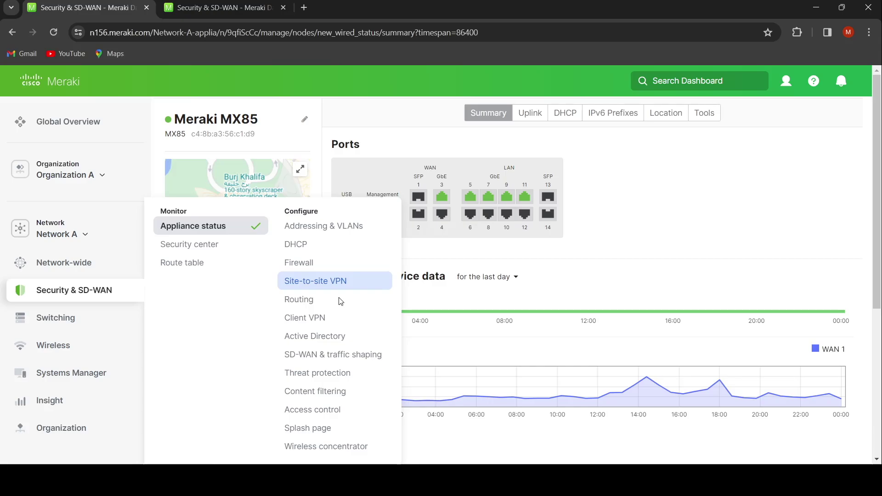
Bring up Network A's Site-to-site VPN settings page, currently set to Off, in a new tab.
{"action": "key", "text": "ctrl+Tab"}
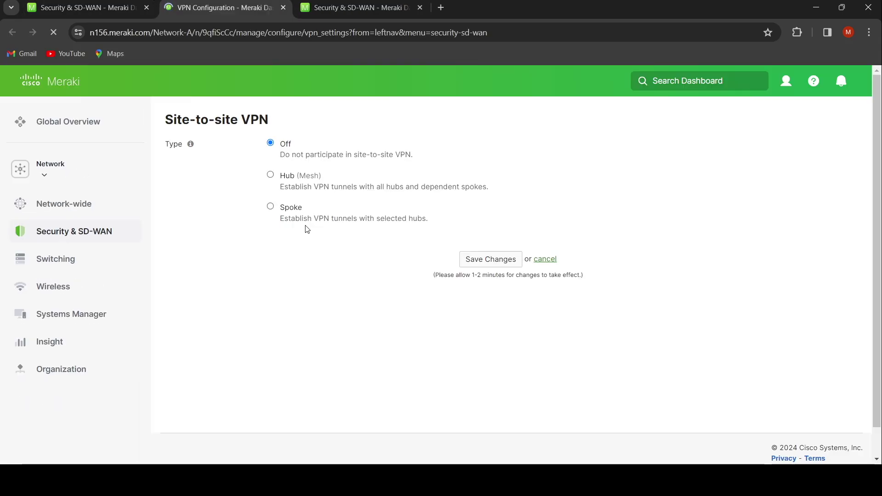
Switch Network A's VPN type to Hub (Mesh) and scroll to the Non-Meraki VPN peers section.
{"action": "left_click", "coordinate": [271, 176]}
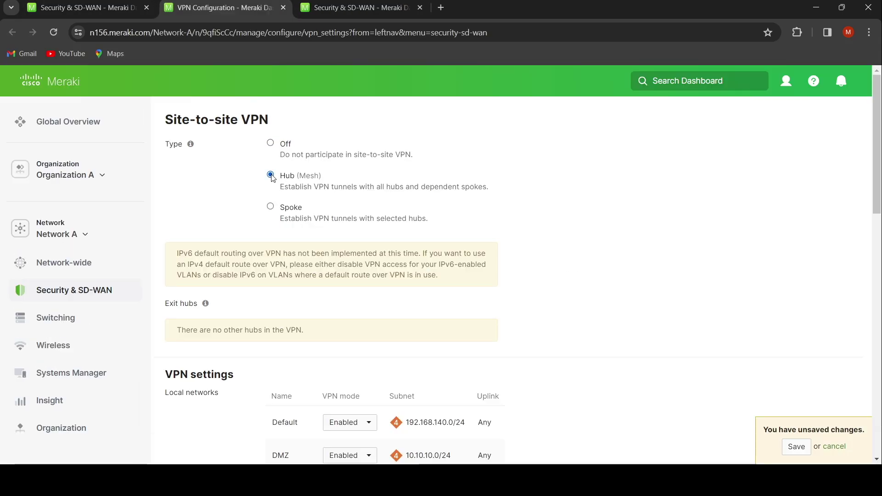
{"action": "scroll", "coordinate": [330, 275], "scroll_direction": "down", "scroll_amount": 4}
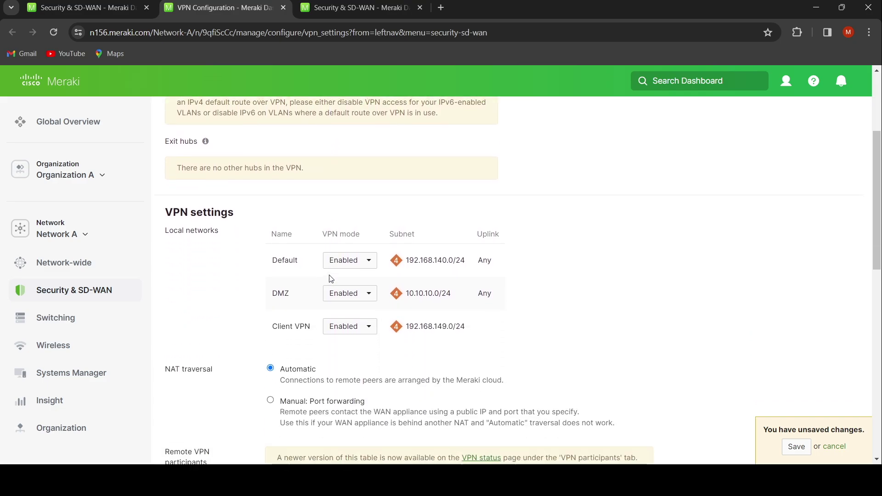
{"action": "triple_click", "coordinate": [431, 291]}
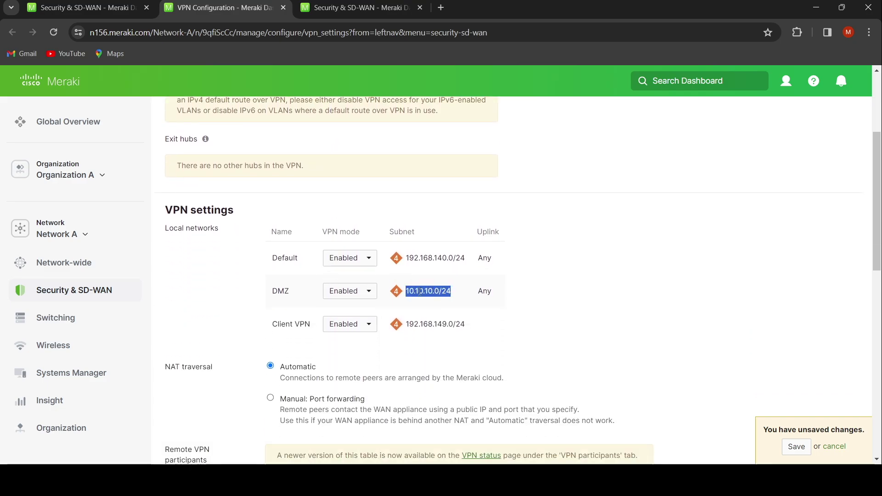
{"action": "scroll", "coordinate": [449, 295], "scroll_direction": "down", "scroll_amount": 8}
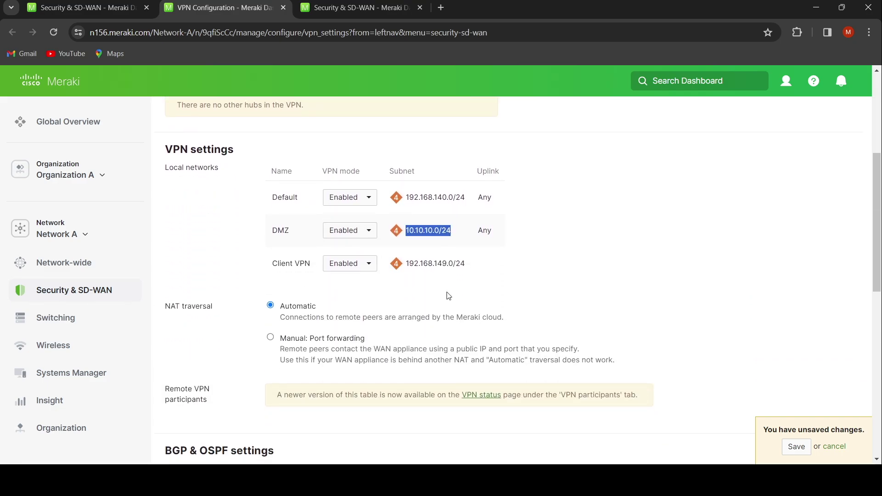
{"action": "scroll", "coordinate": [449, 296], "scroll_direction": "down", "scroll_amount": 5}
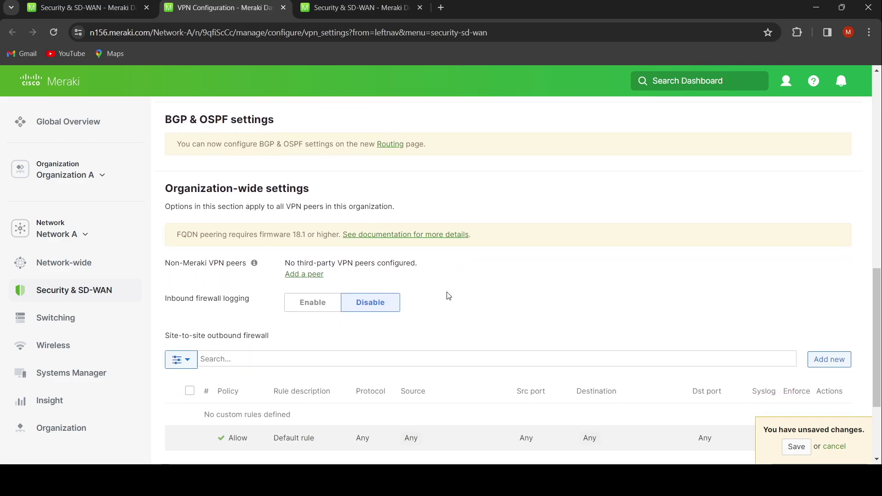
{"action": "scroll", "coordinate": [449, 295], "scroll_direction": "down", "scroll_amount": 1}
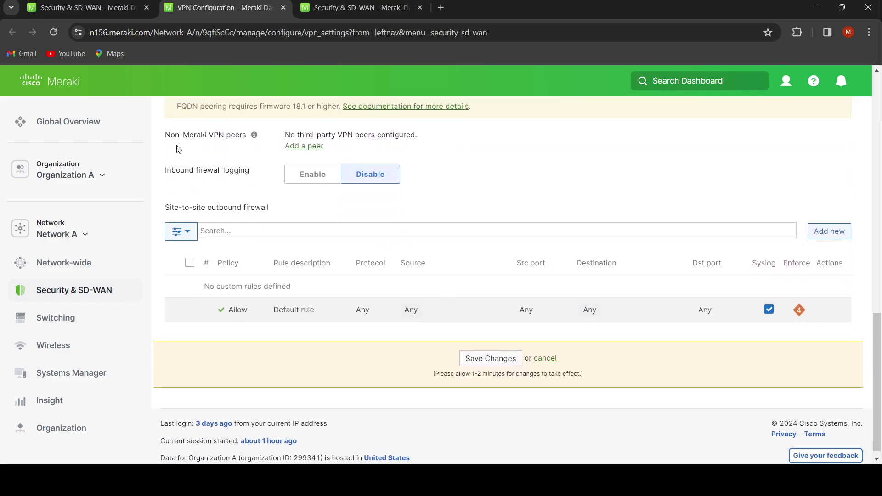
{"action": "left_click_drag", "start_coordinate": [166, 137], "coordinate": [243, 135]}
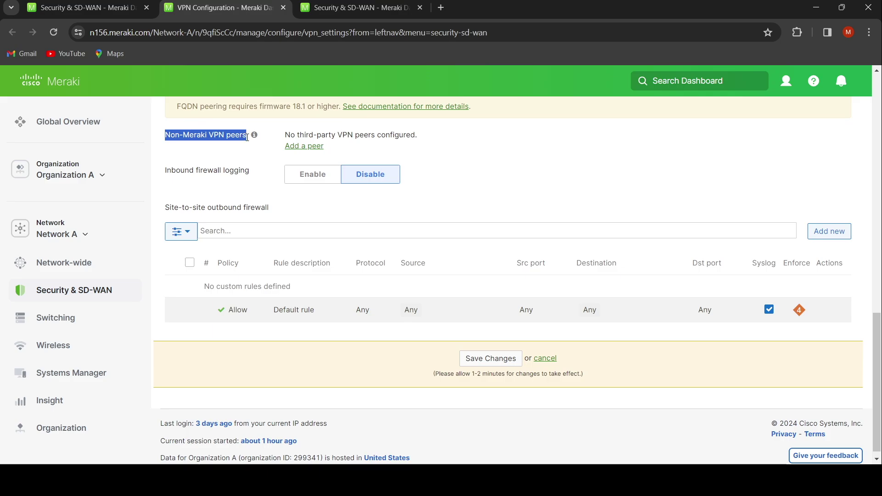
Add a non-Meraki VPN peer named NetworkB with IKE version IKEv2.
{"action": "left_click", "coordinate": [299, 146]}
{"action": "left_click", "coordinate": [306, 170]}
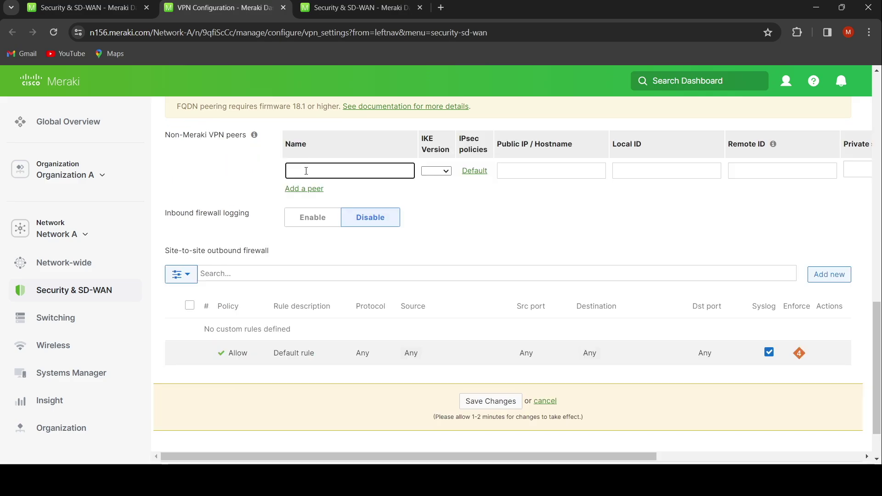
{"action": "type", "text": "Networ"}
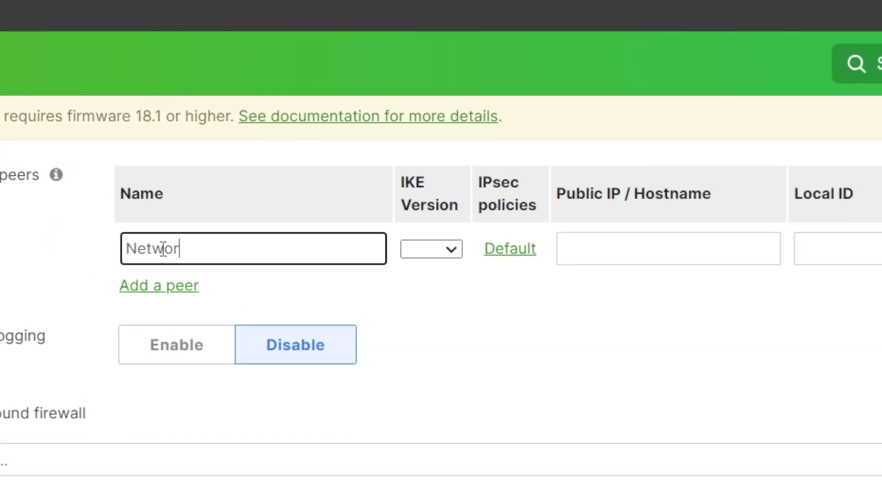
{"action": "type", "text": "kA"}
{"action": "key", "text": "BackSpace"}
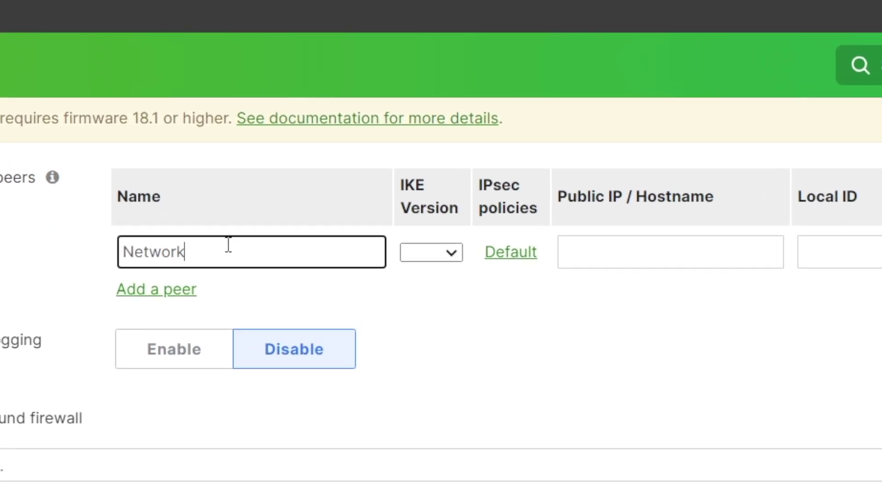
{"action": "type", "text": "B"}
{"action": "left_click", "coordinate": [437, 252]}
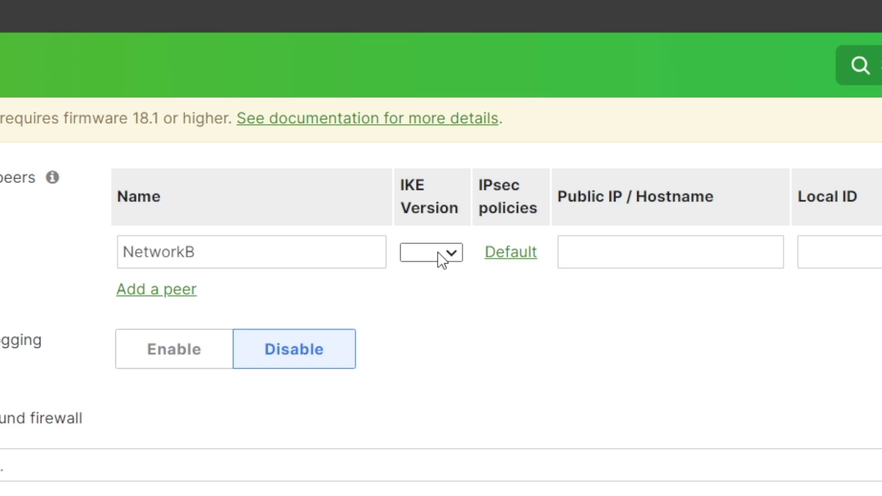
{"action": "left_click", "coordinate": [449, 289]}
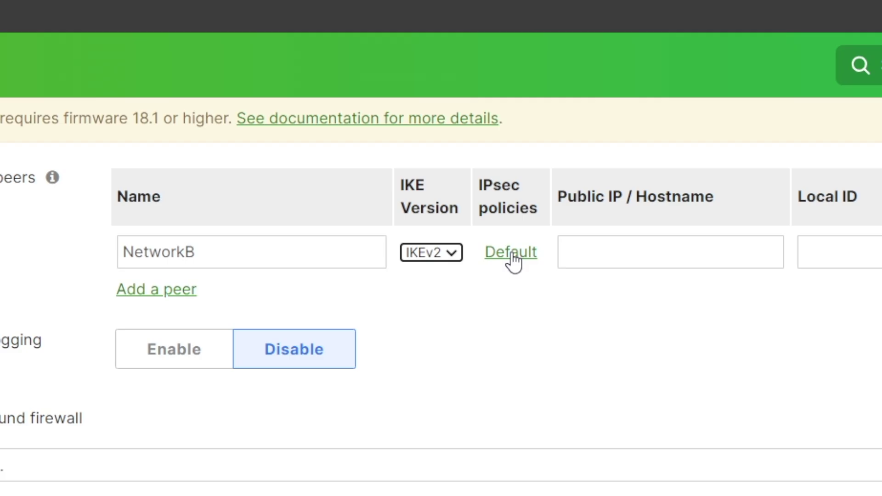
{"action": "left_click", "coordinate": [510, 252]}
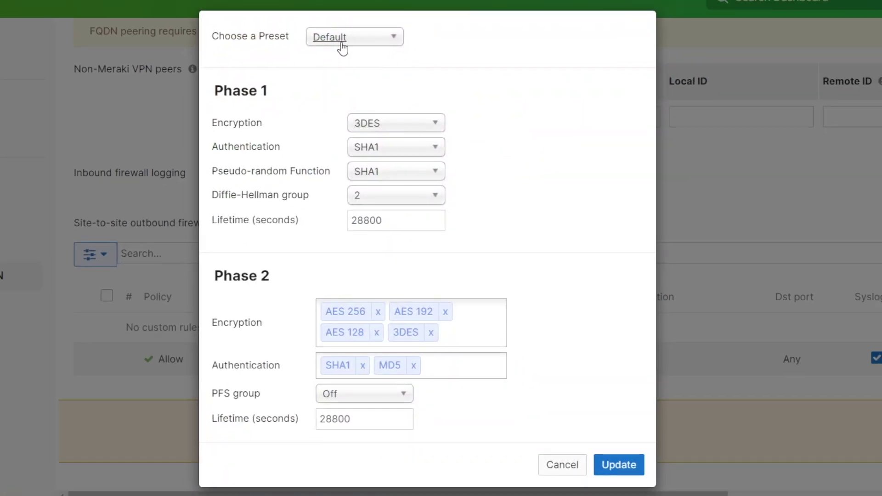
{"action": "left_click", "coordinate": [350, 45]}
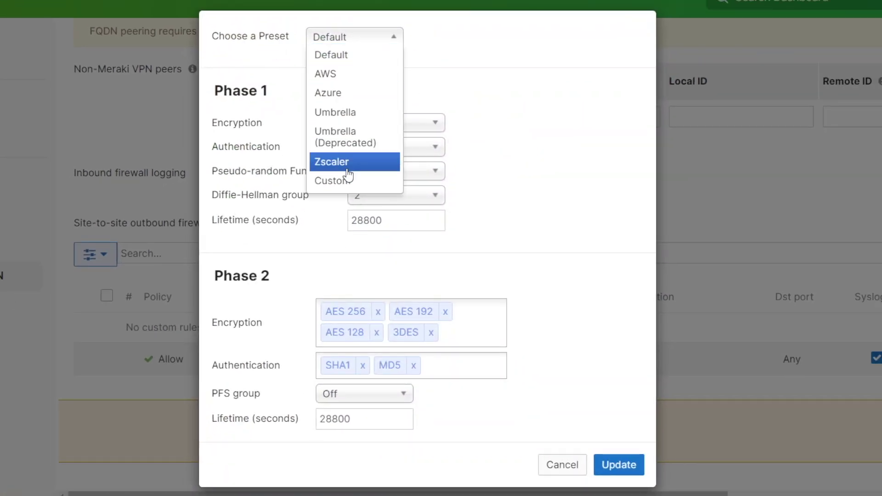
{"action": "left_click", "coordinate": [347, 181]}
{"action": "left_click", "coordinate": [376, 124]}
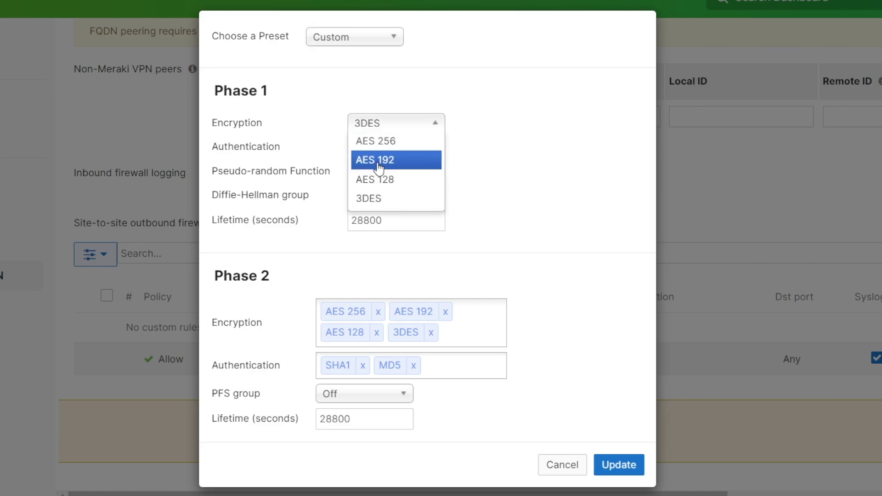
{"action": "left_click", "coordinate": [396, 79]}
{"action": "left_click", "coordinate": [385, 149]}
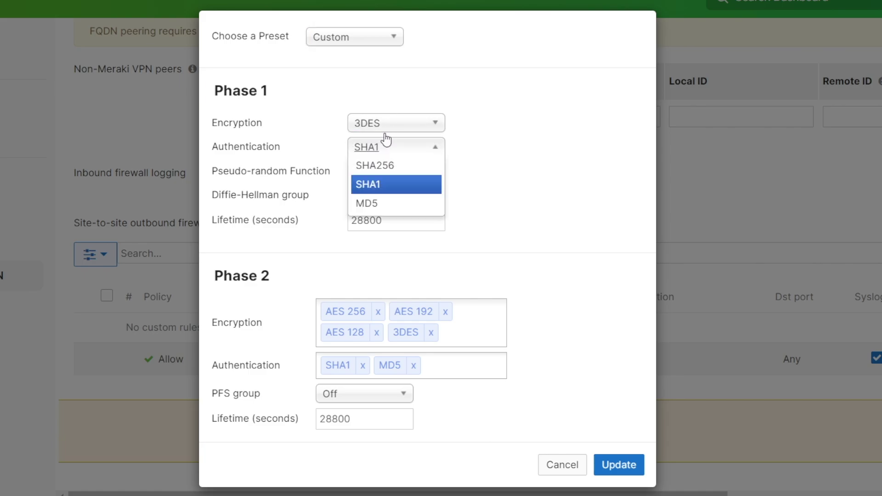
{"action": "left_click", "coordinate": [384, 99]}
{"action": "left_click", "coordinate": [352, 44]}
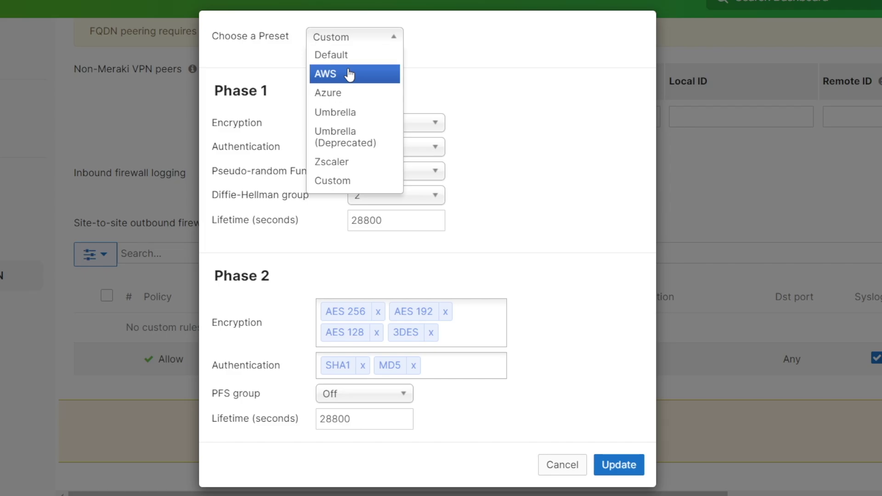
{"action": "left_click", "coordinate": [329, 56]}
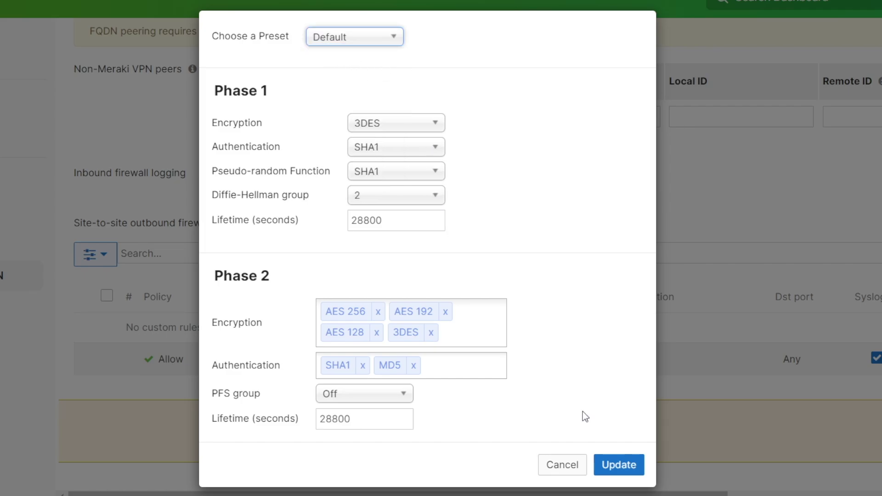
{"action": "left_click", "coordinate": [619, 465]}
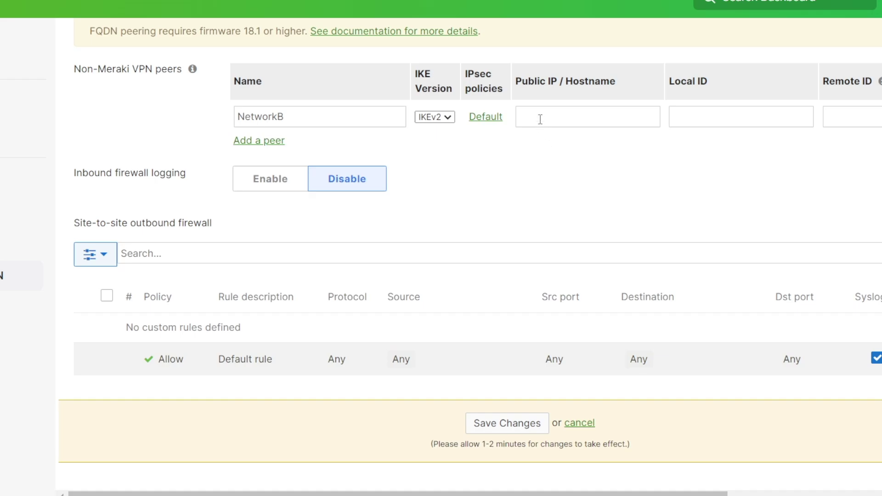
Select and copy the WAN hostname from Network B's MX68CW appliance status page.
{"action": "left_click", "coordinate": [540, 119]}
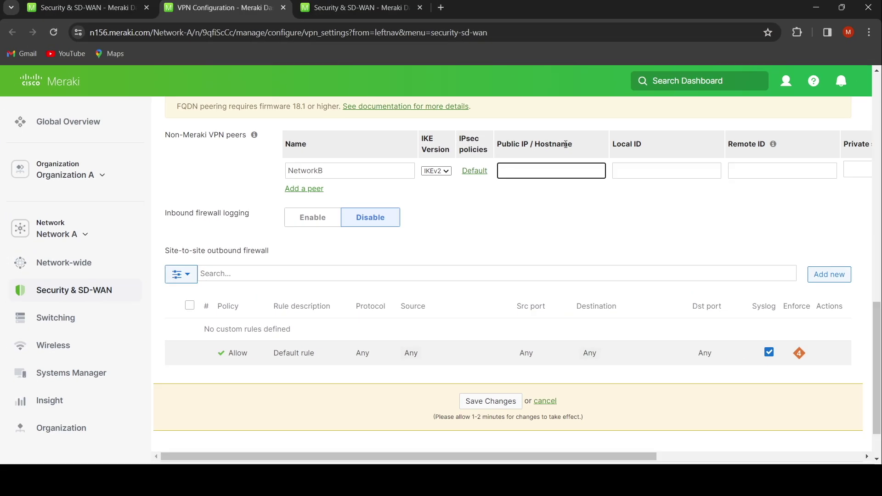
{"action": "left_click_drag", "start_coordinate": [499, 144], "coordinate": [573, 148]}
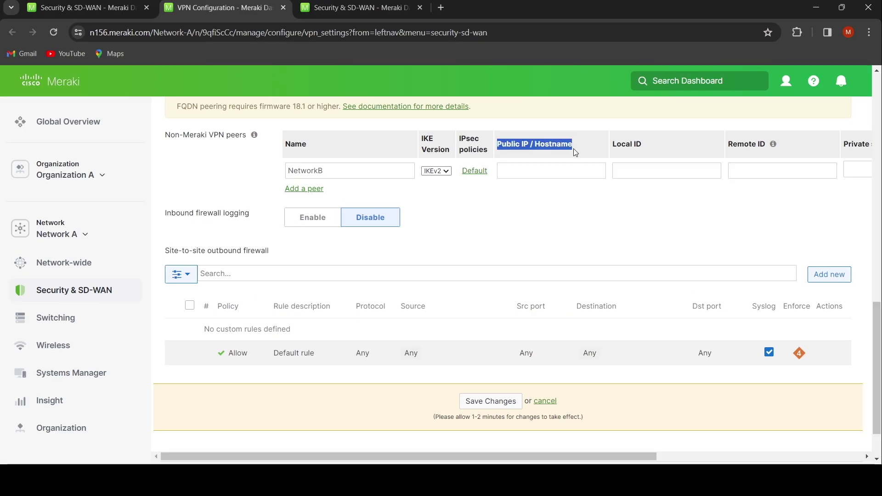
{"action": "left_click", "coordinate": [366, 4]}
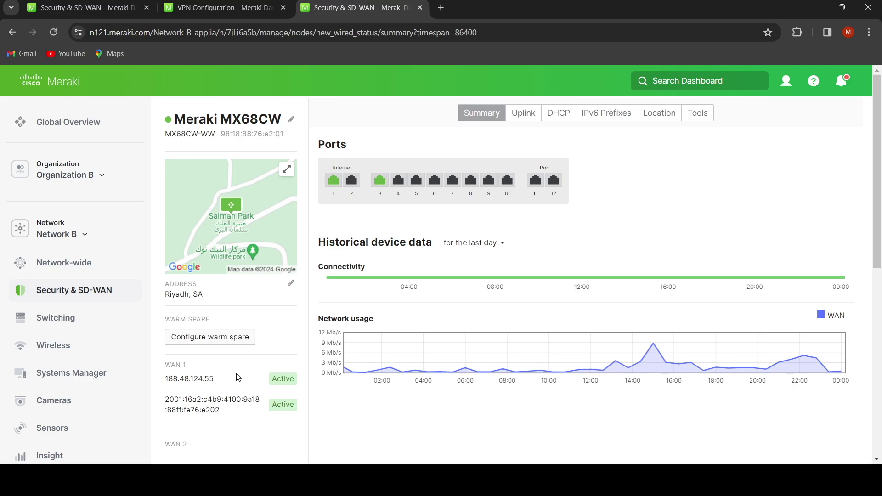
{"action": "scroll", "coordinate": [236, 376], "scroll_direction": "down", "scroll_amount": 2}
{"action": "scroll", "coordinate": [237, 376], "scroll_direction": "down", "scroll_amount": 1}
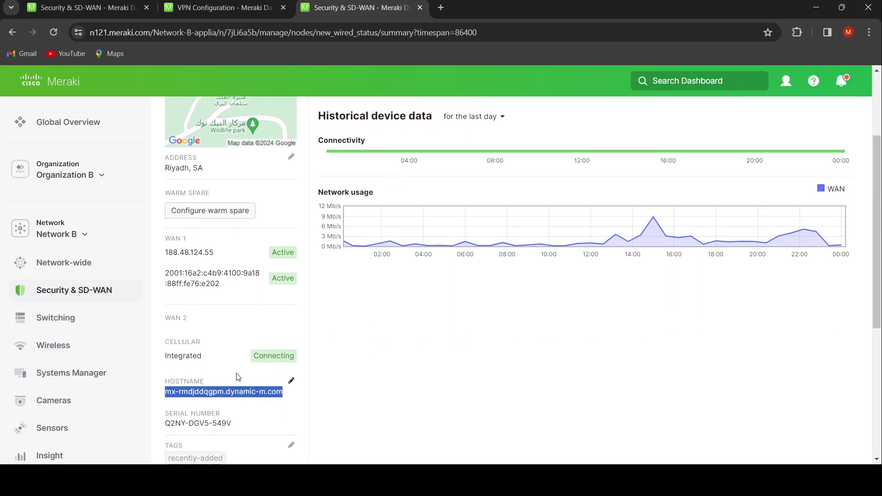
{"action": "left_click", "coordinate": [221, 380]}
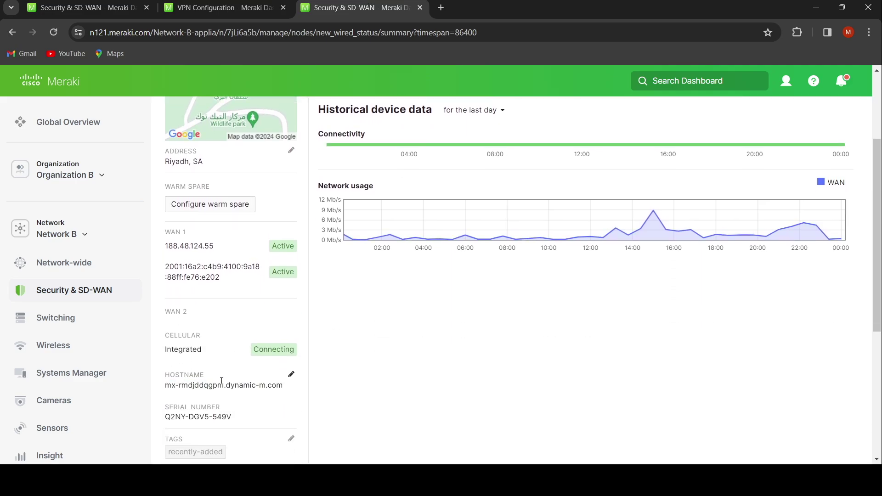
{"action": "double_click", "coordinate": [169, 377]}
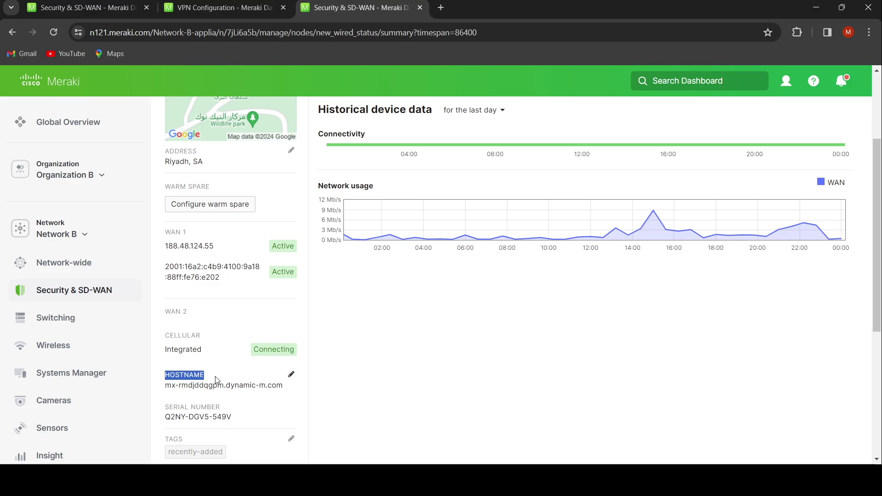
{"action": "triple_click", "coordinate": [192, 385]}
{"action": "key", "text": "ctrl+c"}
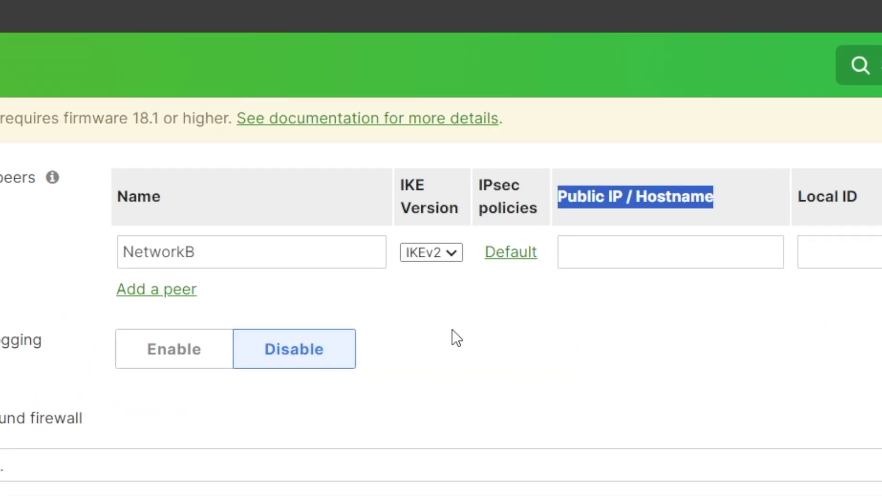
Paste Network B's hostname as the NetworkB peer's public IP / hostname.
{"action": "left_click", "coordinate": [600, 249]}
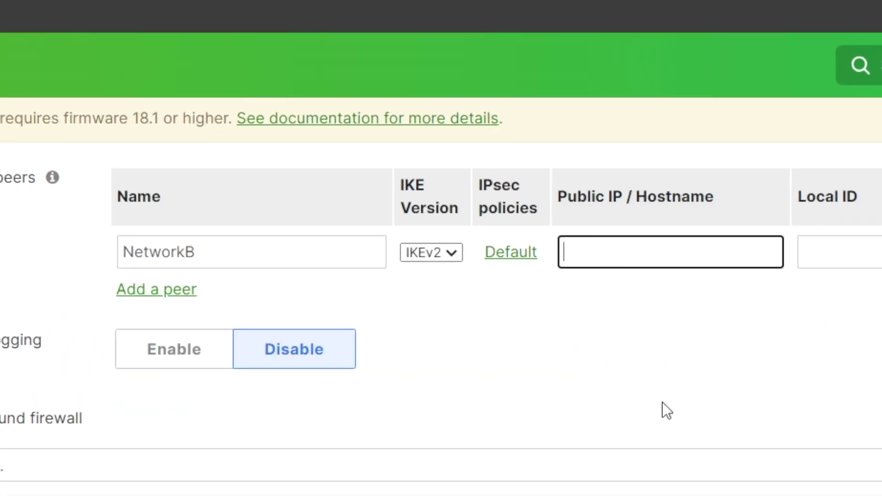
{"action": "key", "text": "ctrl+v"}
{"action": "scroll", "coordinate": [744, 277], "scroll_direction": "right", "scroll_amount": 5}
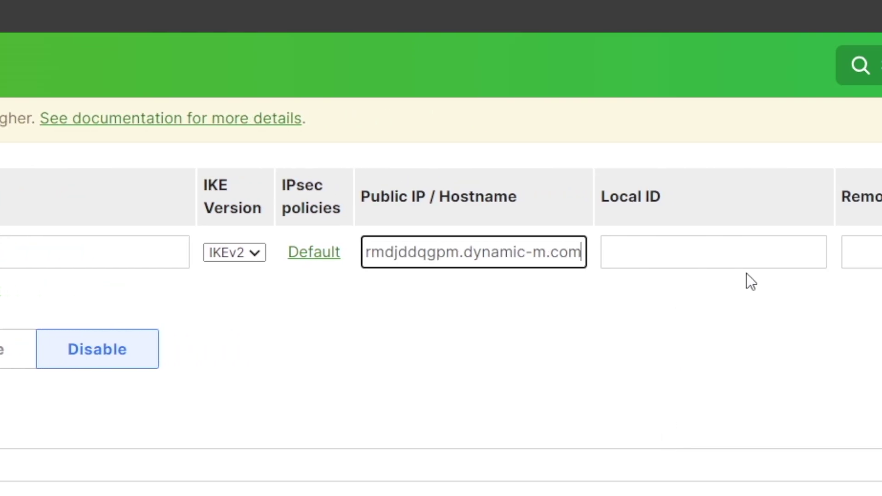
Set the peer's Local ID to networkA.com and Remote ID to networkB.com.
{"action": "left_click", "coordinate": [688, 255]}
{"action": "left_click", "coordinate": [866, 254]}
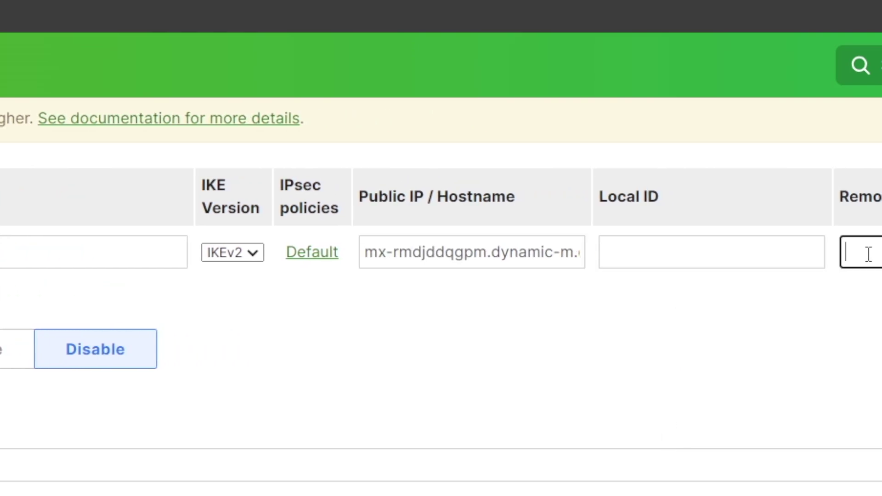
{"action": "left_click", "coordinate": [685, 242]}
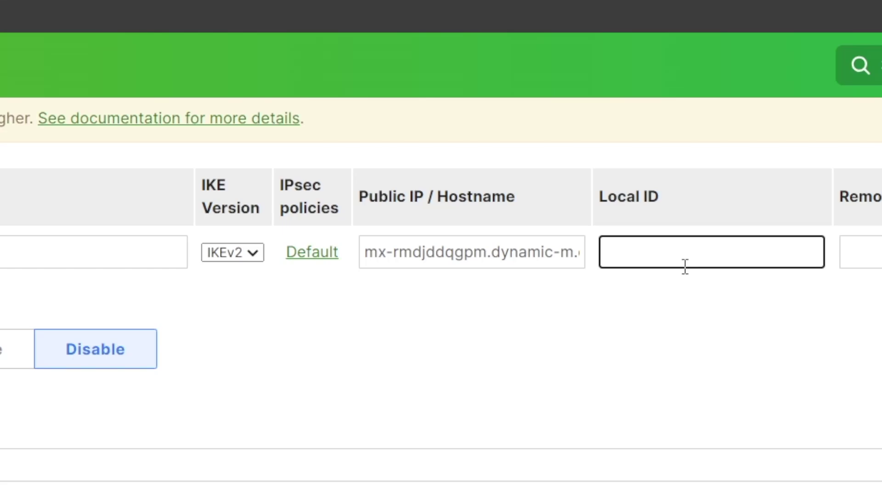
{"action": "type", "text": "networkA.com"}
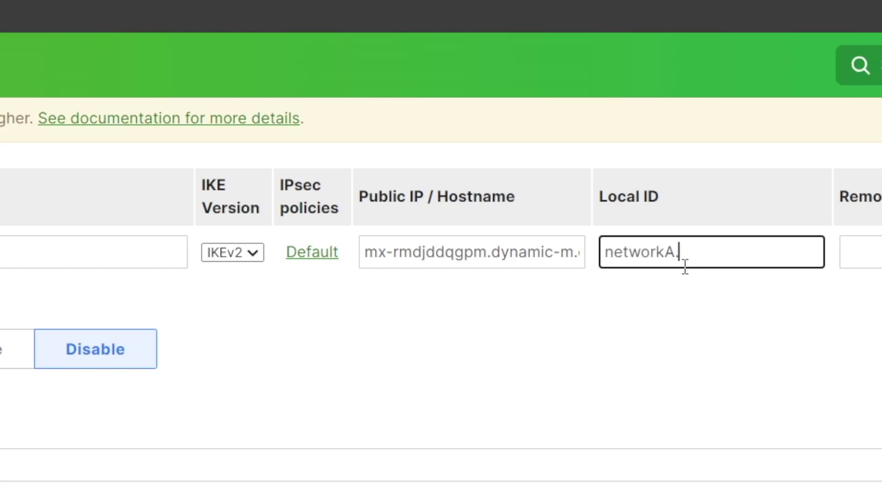
{"action": "left_click", "coordinate": [857, 252]}
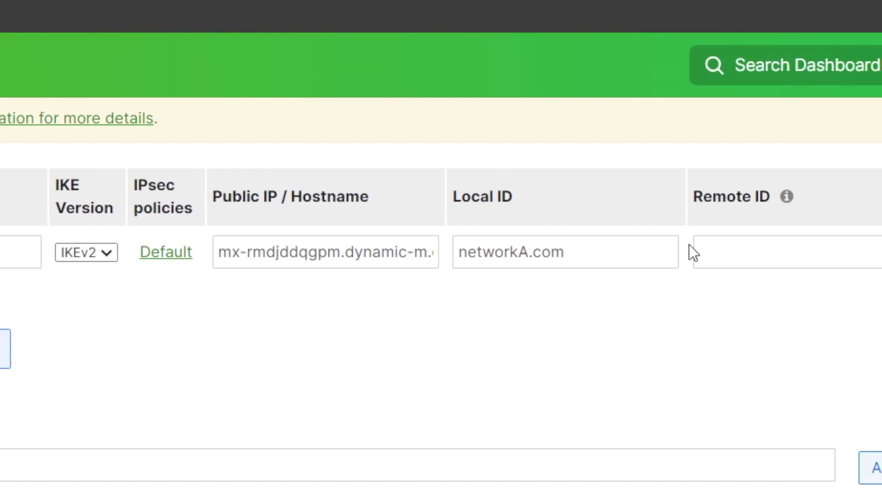
{"action": "type", "text": "netw"}
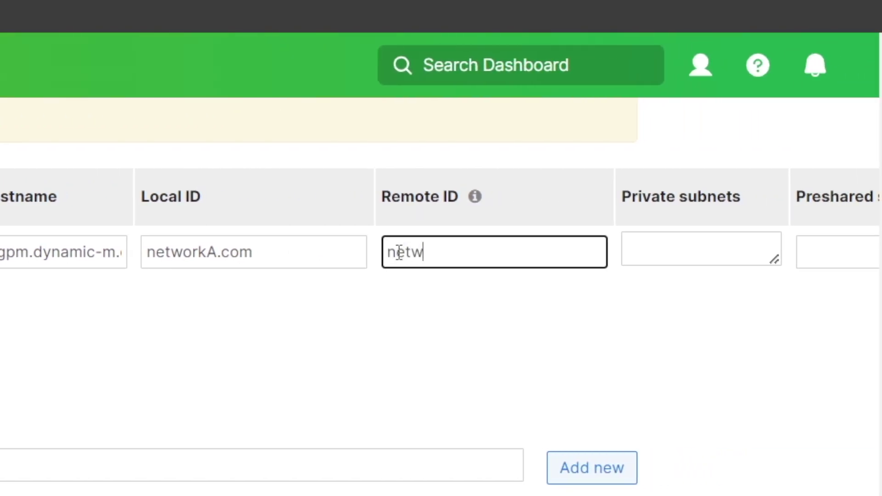
{"action": "type", "text": "orkB.com"}
Enter 192.168.168.0/24 as the peer's private subnet.
{"action": "scroll", "coordinate": [398, 253], "scroll_direction": "right", "scroll_amount": 7}
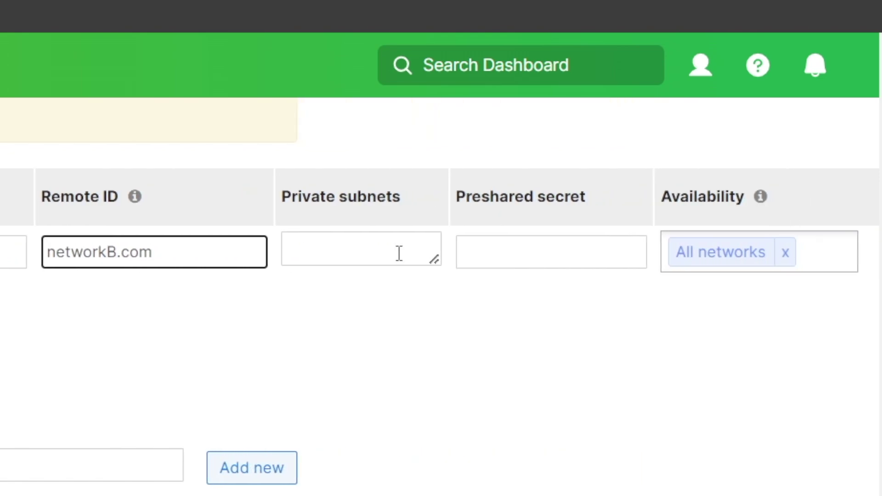
{"action": "left_click", "coordinate": [378, 255]}
{"action": "type", "text": "192"}
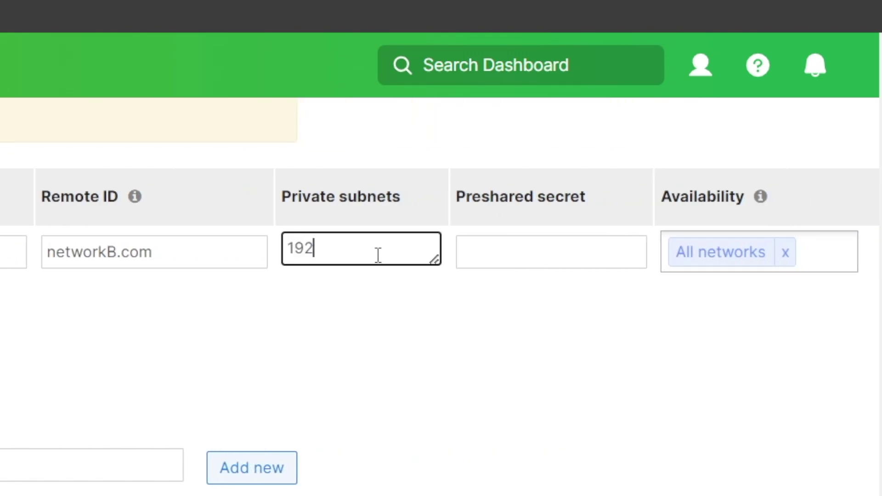
{"action": "type", "text": ".168.168."}
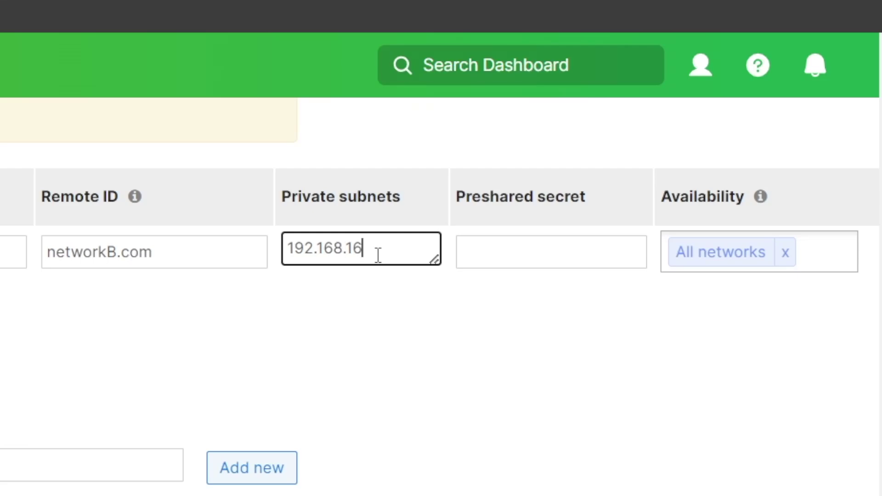
{"action": "type", "text": "0/24"}
Enter the peer's preshared secret and save Network A's VPN changes.
{"action": "left_click", "coordinate": [534, 252]}
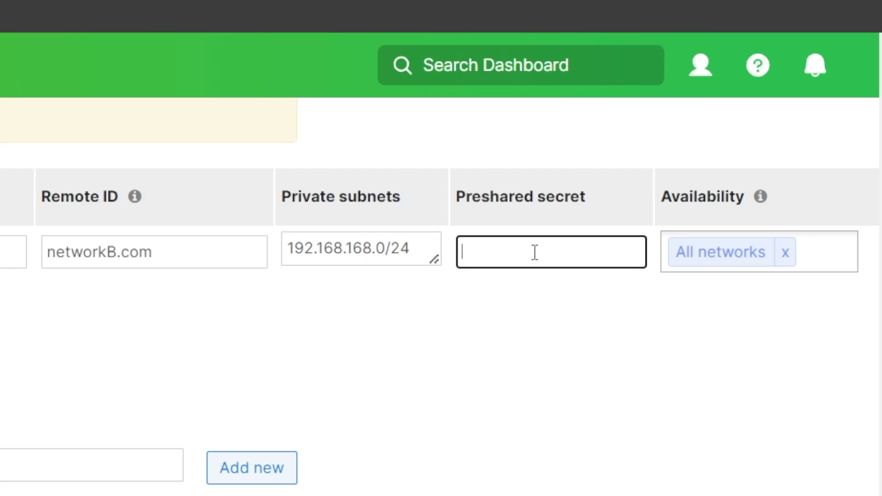
{"action": "type", "text": "meraki1234"}
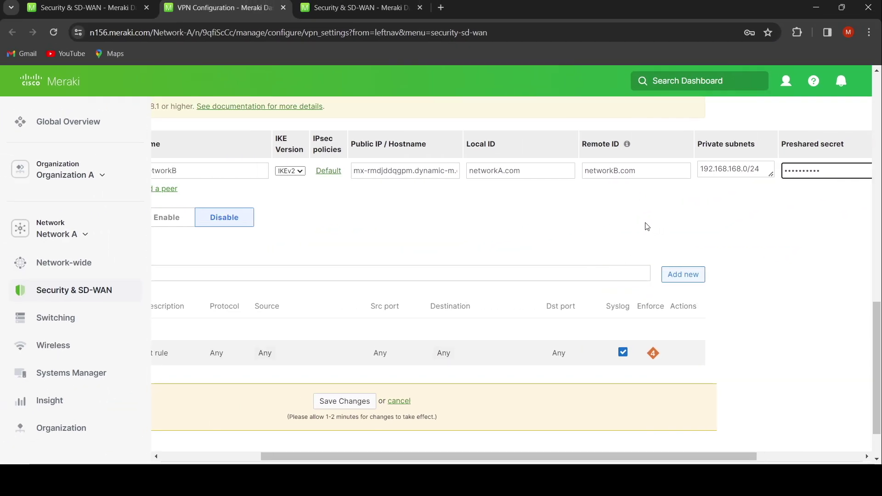
{"action": "scroll", "coordinate": [647, 226], "scroll_direction": "left", "scroll_amount": 3}
{"action": "scroll", "coordinate": [646, 226], "scroll_direction": "left", "scroll_amount": 1}
{"action": "scroll", "coordinate": [646, 226], "scroll_direction": "down", "scroll_amount": 1}
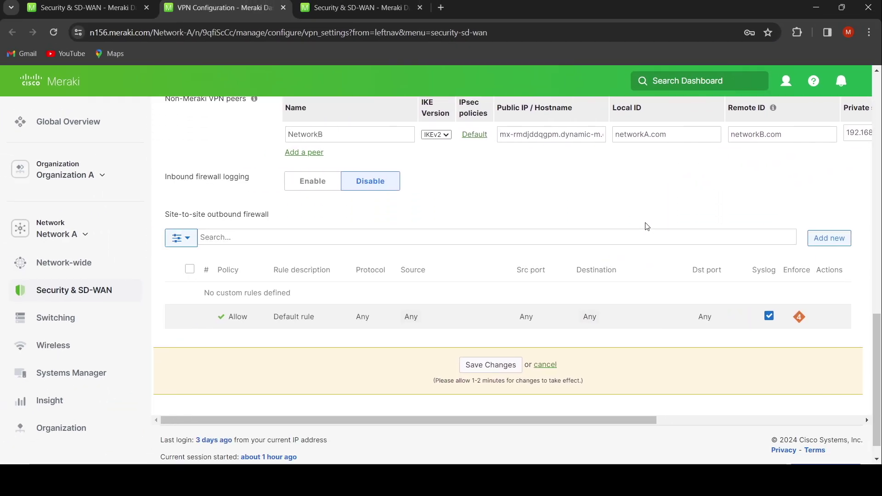
{"action": "left_click", "coordinate": [490, 365]}
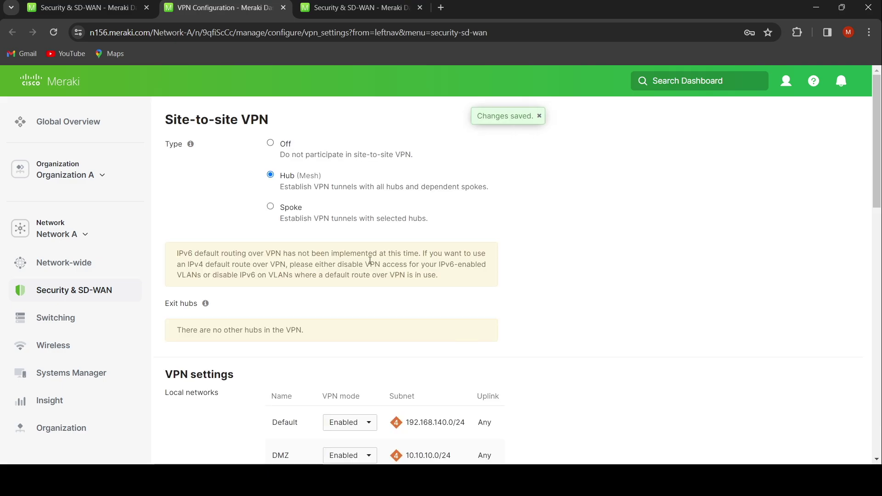
Open Network B's Security & SD-WAN > Site-to-site VPN page in a new tab.
{"action": "left_click", "coordinate": [362, 5]}
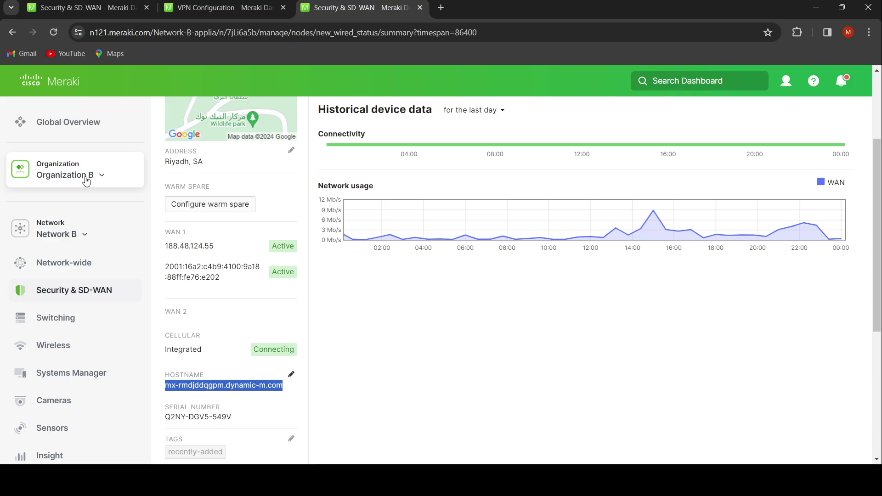
{"action": "mouse_move", "coordinate": [84, 272]}
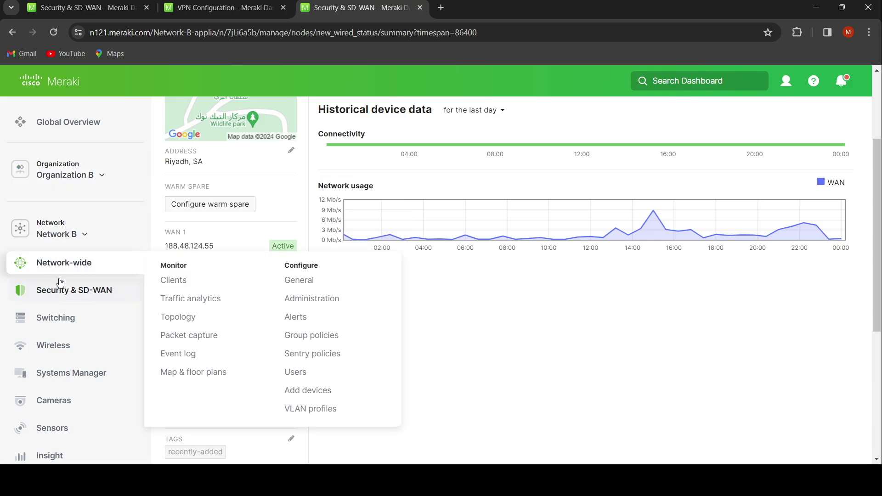
{"action": "mouse_move", "coordinate": [60, 289]}
{"action": "middle_click", "coordinate": [344, 289]}
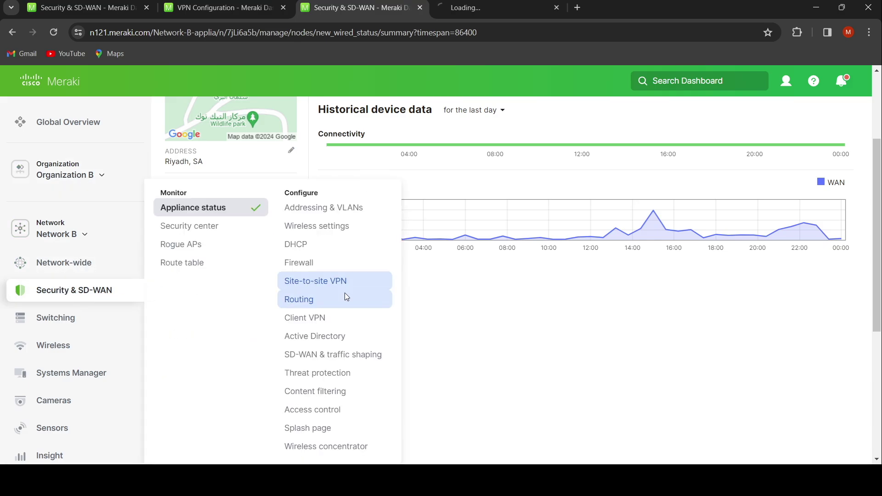
{"action": "left_click", "coordinate": [481, 9]}
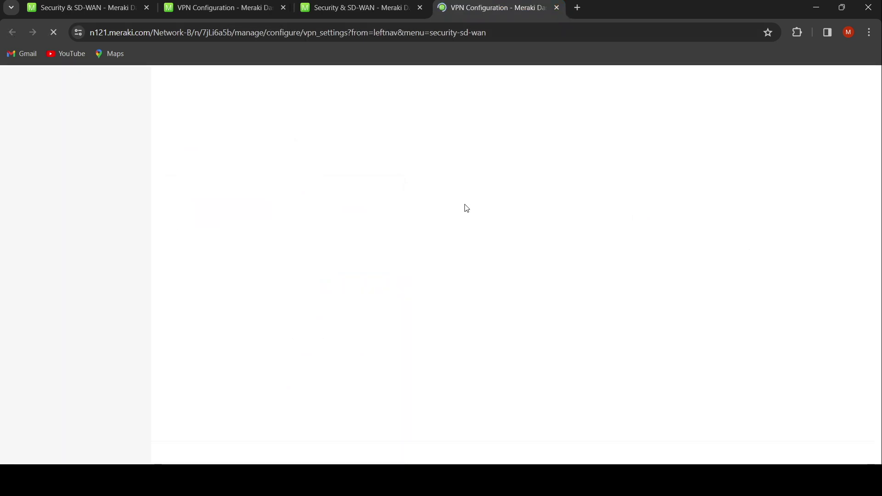
Set Network B's site-to-site VPN type to Hub (Mesh).
{"action": "left_click", "coordinate": [271, 175]}
{"action": "scroll", "coordinate": [274, 179], "scroll_direction": "down", "scroll_amount": 3}
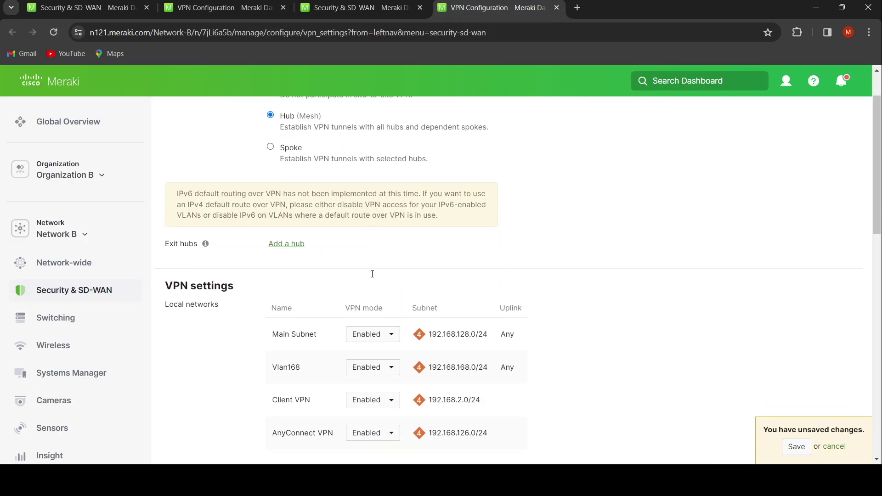
{"action": "left_click_drag", "start_coordinate": [494, 279], "coordinate": [436, 278]}
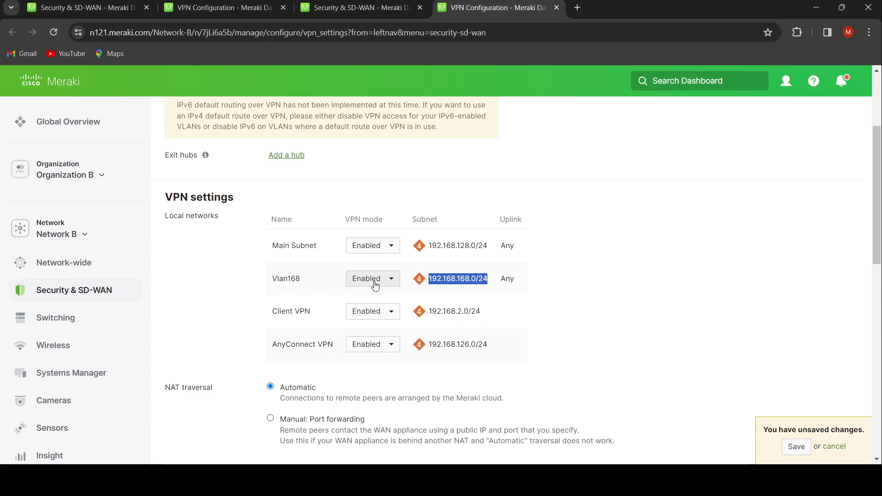
{"action": "scroll", "coordinate": [429, 297], "scroll_direction": "down", "scroll_amount": 10}
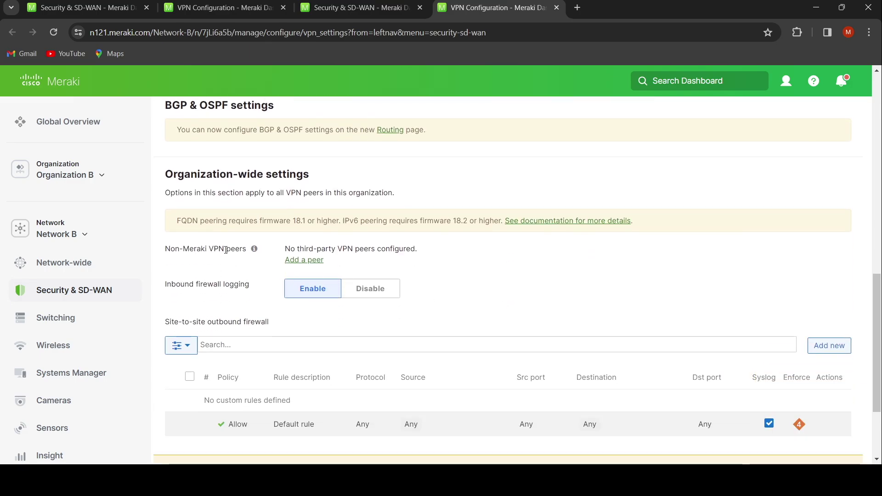
Add a non-Meraki peer named NetworkA with IKEv2 and confirm its IPsec policy.
{"action": "left_click", "coordinate": [304, 260]}
{"action": "left_click", "coordinate": [321, 280]}
{"action": "type", "text": "NetworkA"}
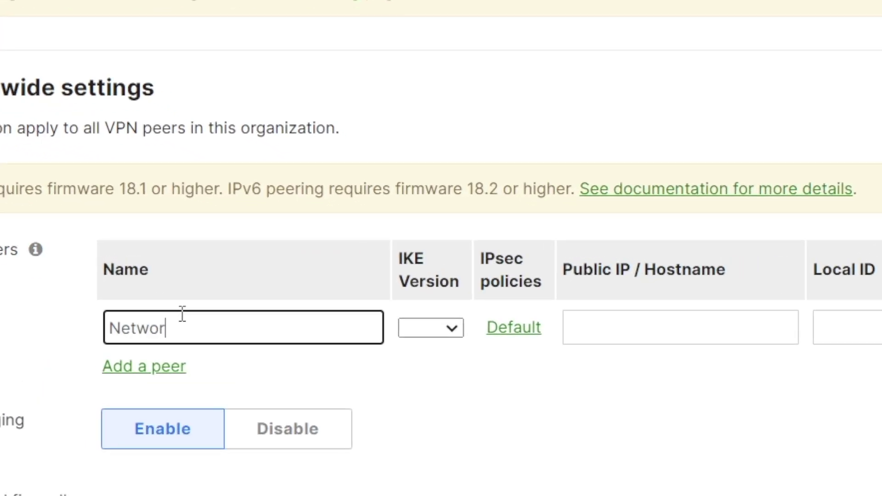
{"action": "left_click", "coordinate": [437, 364]}
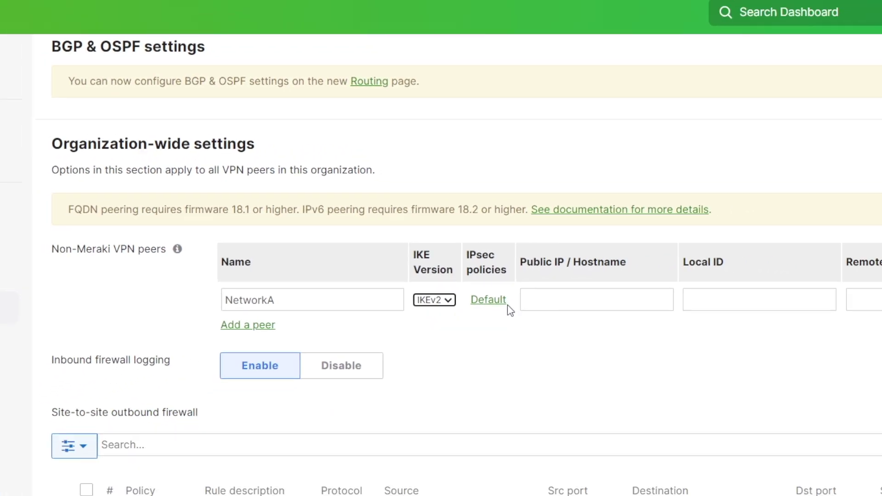
{"action": "left_click", "coordinate": [513, 327]}
{"action": "left_click", "coordinate": [573, 429]}
Copy Network A's hostname and paste it as the NetworkA peer's public address.
{"action": "left_click", "coordinate": [587, 336]}
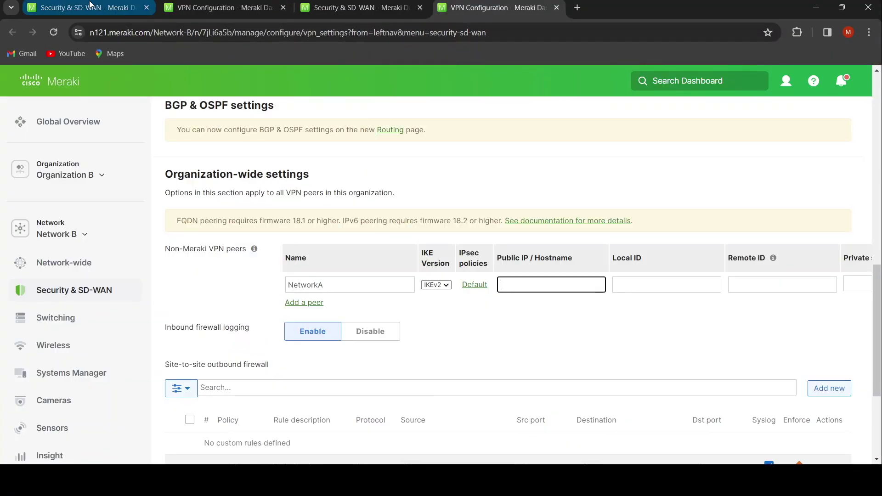
{"action": "left_click", "coordinate": [88, 7]}
{"action": "scroll", "coordinate": [229, 322], "scroll_direction": "down", "scroll_amount": 2}
{"action": "triple_click", "coordinate": [179, 340]}
{"action": "key", "text": "ctrl+c"}
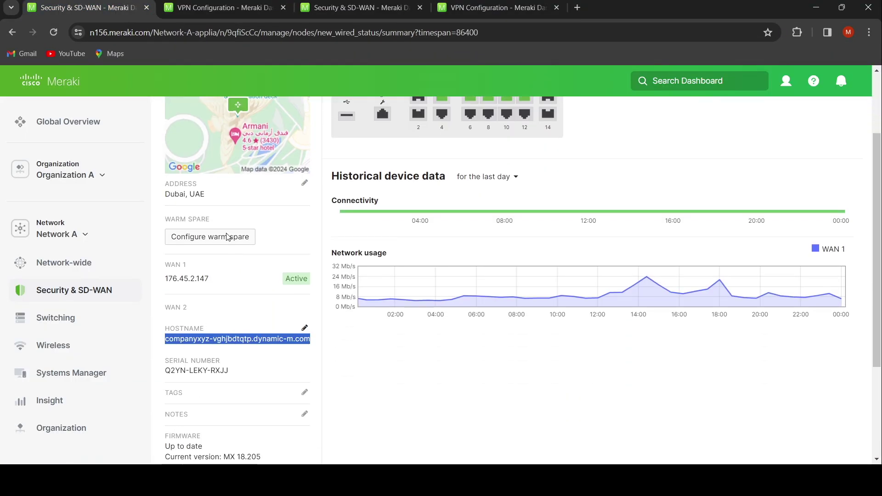
{"action": "left_click", "coordinate": [491, 7]}
{"action": "key", "text": "ctrl+v"}
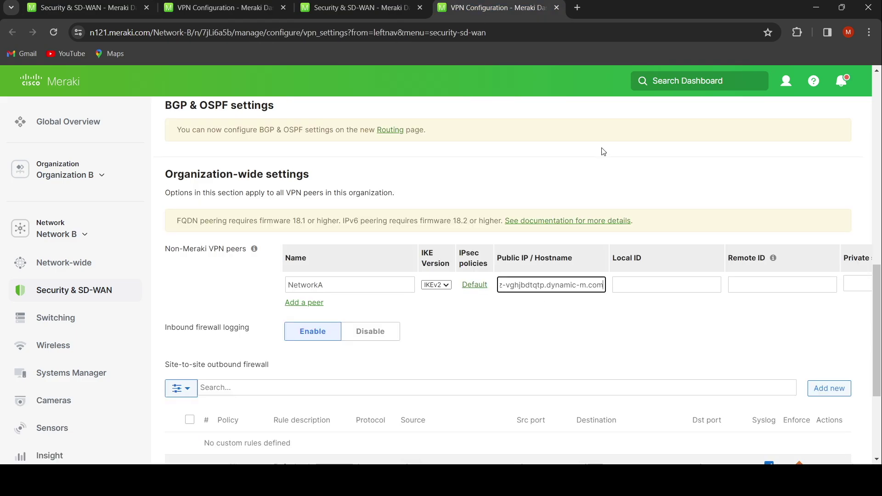
Set the peer's Local ID to networkB.com and Remote ID to networkA.com.
{"action": "left_click", "coordinate": [646, 283]}
{"action": "type", "text": "netwo"}
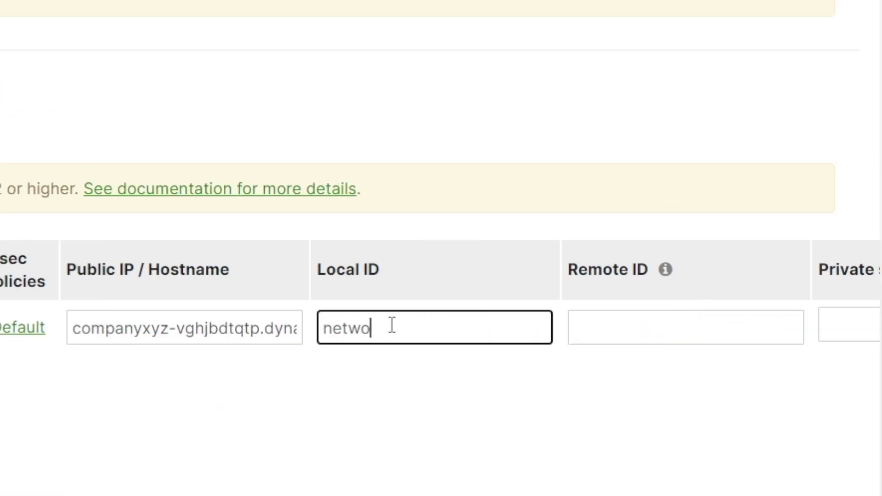
{"action": "type", "text": "rkB.com"}
{"action": "left_click", "coordinate": [694, 312]}
{"action": "type", "text": "networkA.com"}
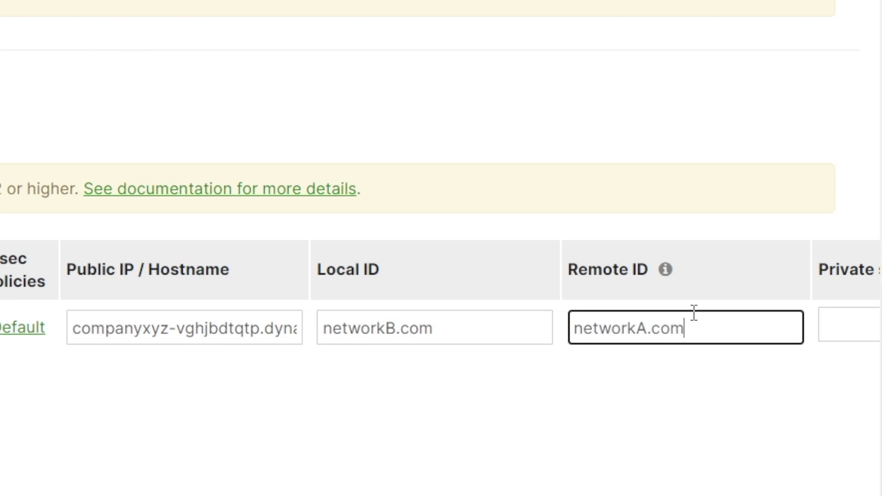
Enter private subnet 10.10.10.0/24 and the preshared secret, then save Network B's settings.
{"action": "scroll", "coordinate": [616, 363], "scroll_direction": "right", "scroll_amount": 10}
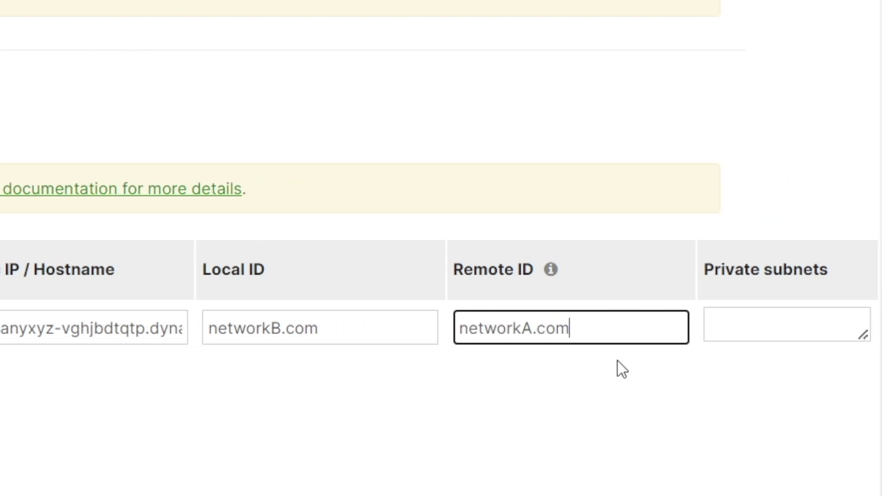
{"action": "left_click", "coordinate": [299, 329]}
{"action": "type", "text": "10.10.10"}
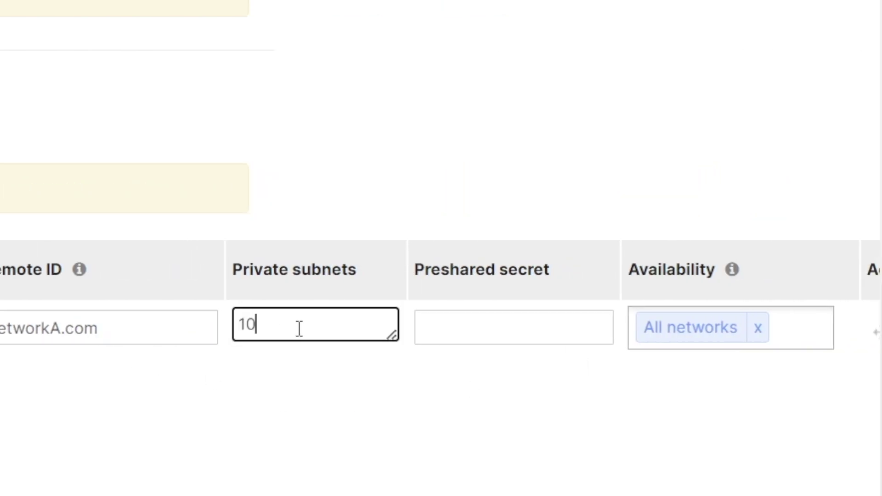
{"action": "type", "text": ".0/24"}
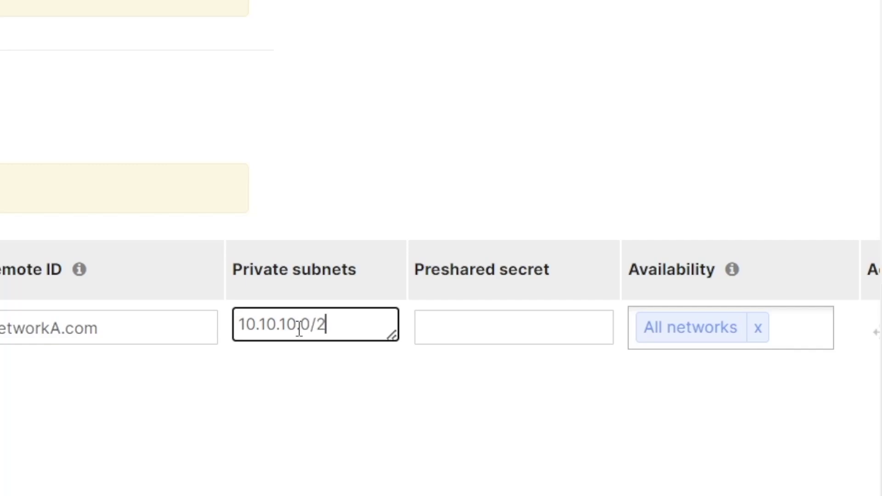
{"action": "left_click", "coordinate": [422, 337]}
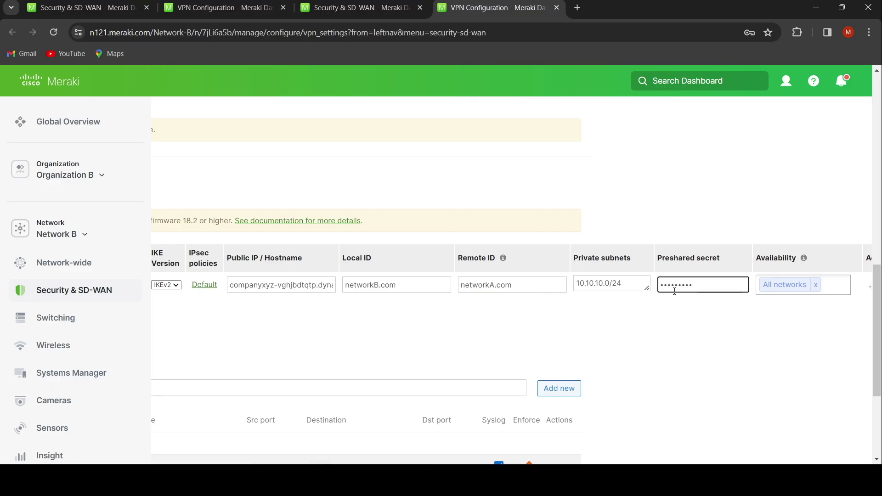
{"action": "scroll", "coordinate": [591, 332], "scroll_direction": "left", "scroll_amount": 5}
{"action": "scroll", "coordinate": [591, 333], "scroll_direction": "down", "scroll_amount": 3}
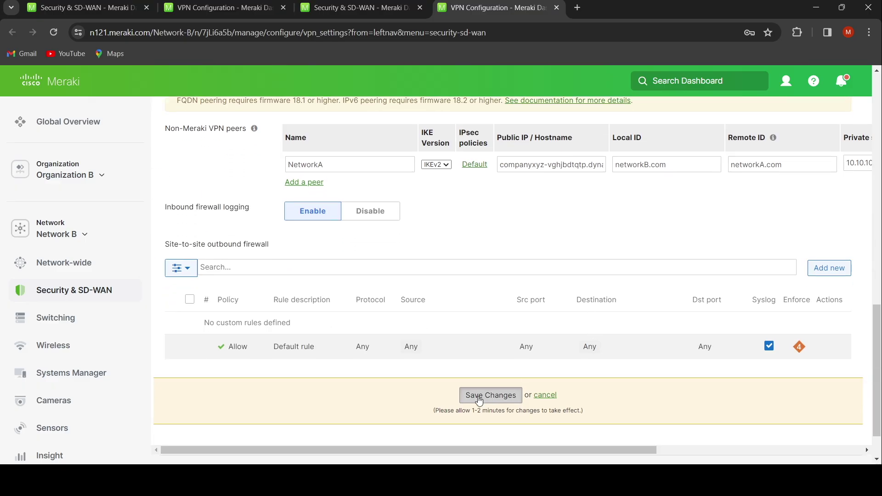
{"action": "left_click", "coordinate": [480, 396]}
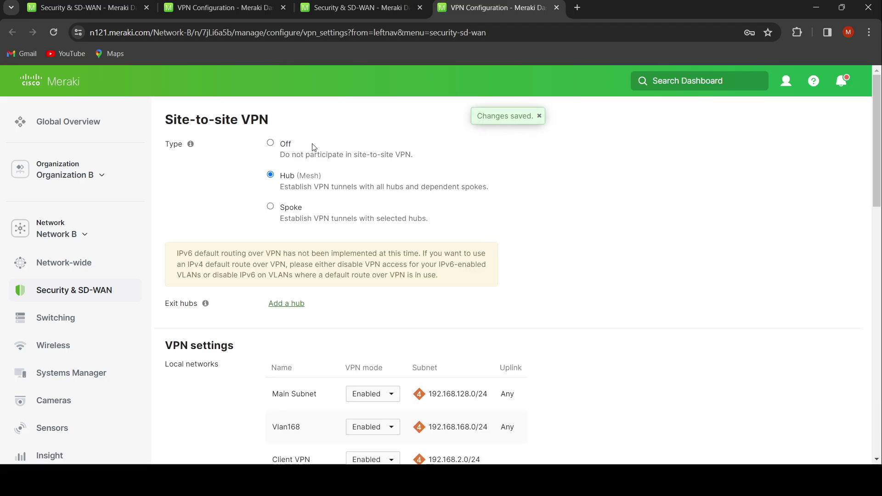
Ping 192.168.168.1 from Network A's MX85 using the Appliance status Tools.
{"action": "left_click", "coordinate": [213, 12]}
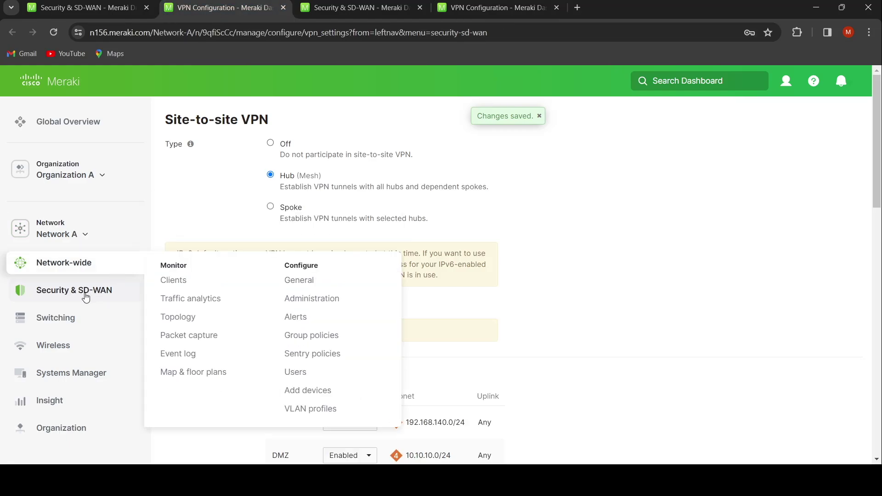
{"action": "mouse_move", "coordinate": [85, 297]}
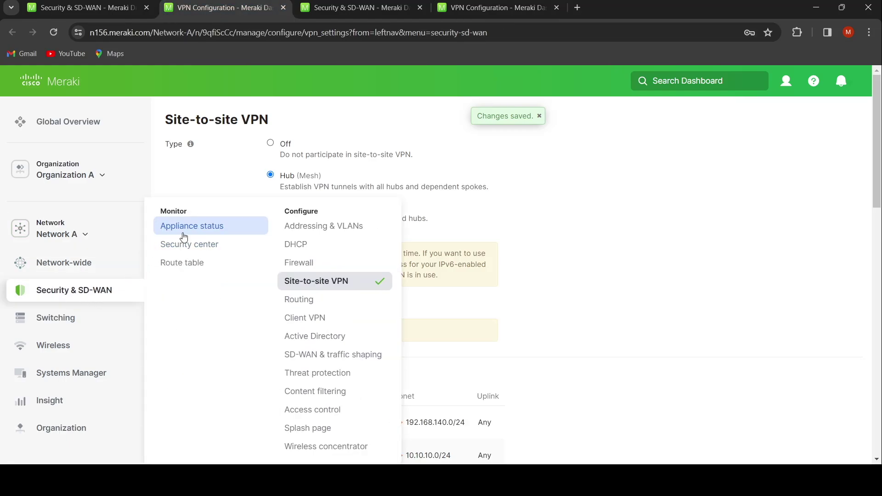
{"action": "left_click", "coordinate": [203, 229]}
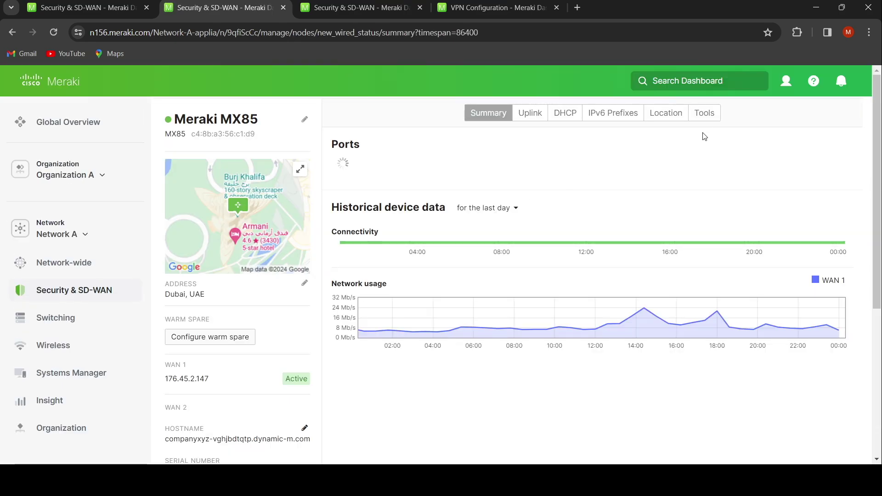
{"action": "left_click", "coordinate": [704, 115]}
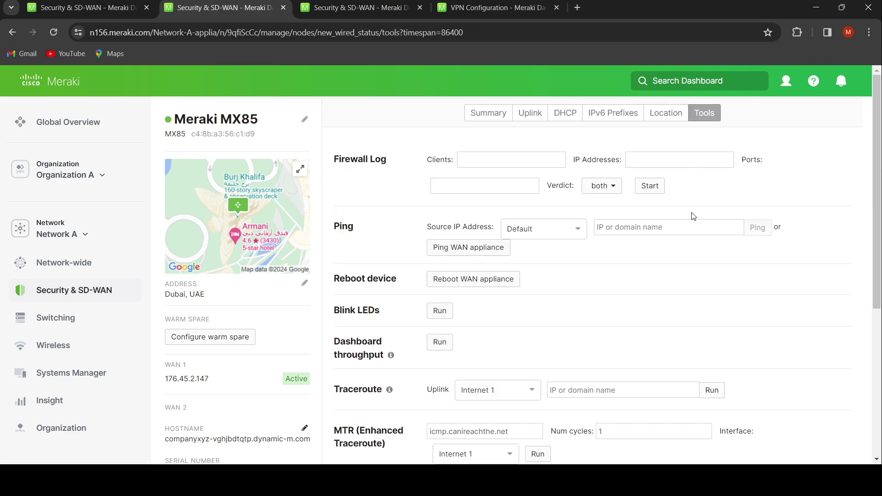
{"action": "left_click", "coordinate": [668, 227]}
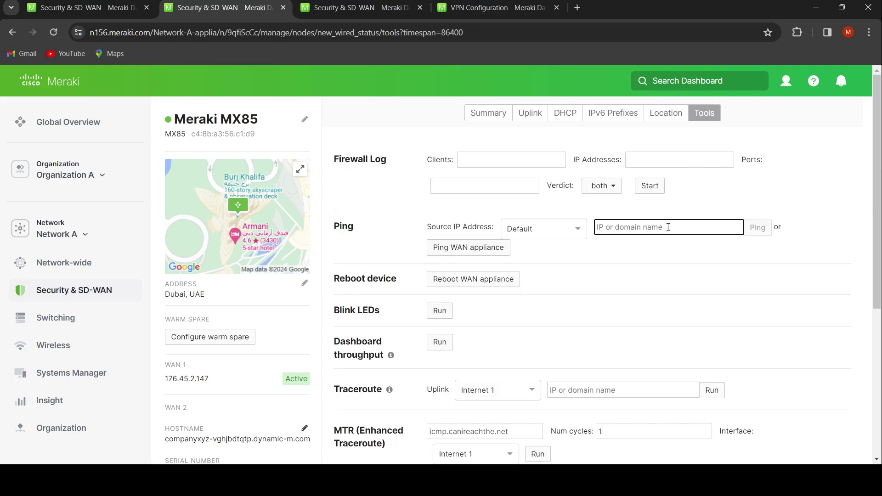
{"action": "left_click", "coordinate": [673, 259]}
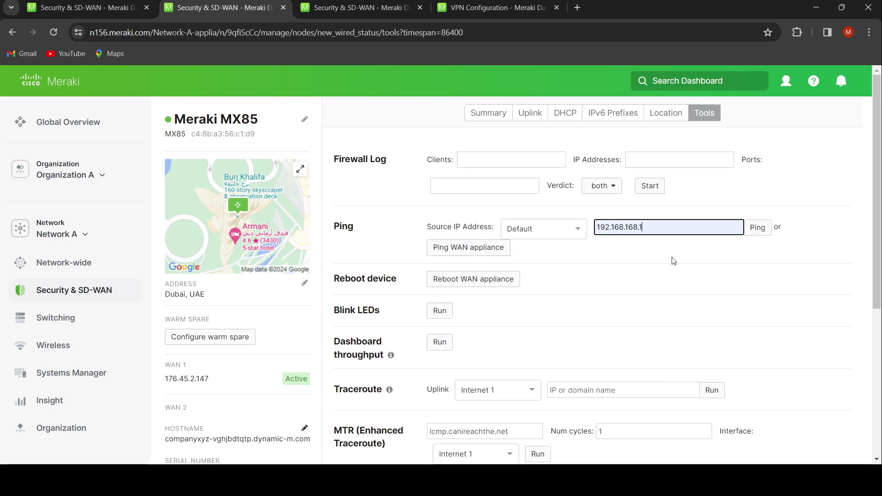
{"action": "left_click", "coordinate": [758, 228]}
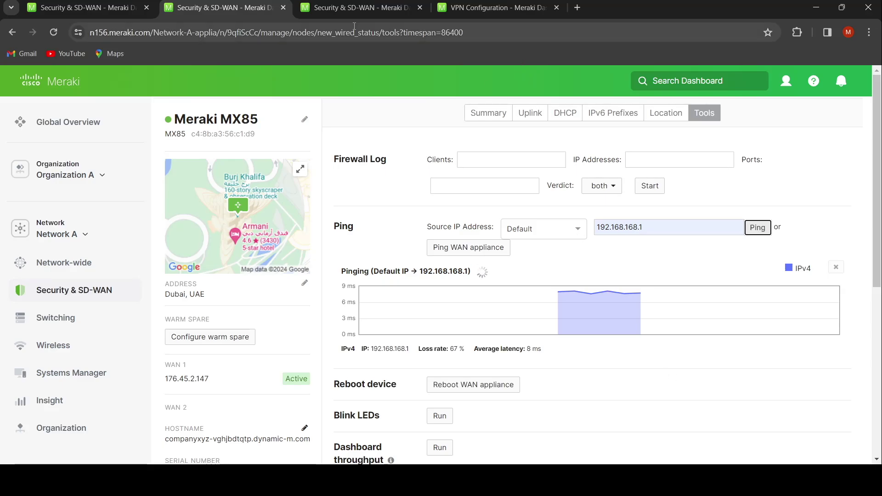
{"action": "left_click", "coordinate": [462, 7]}
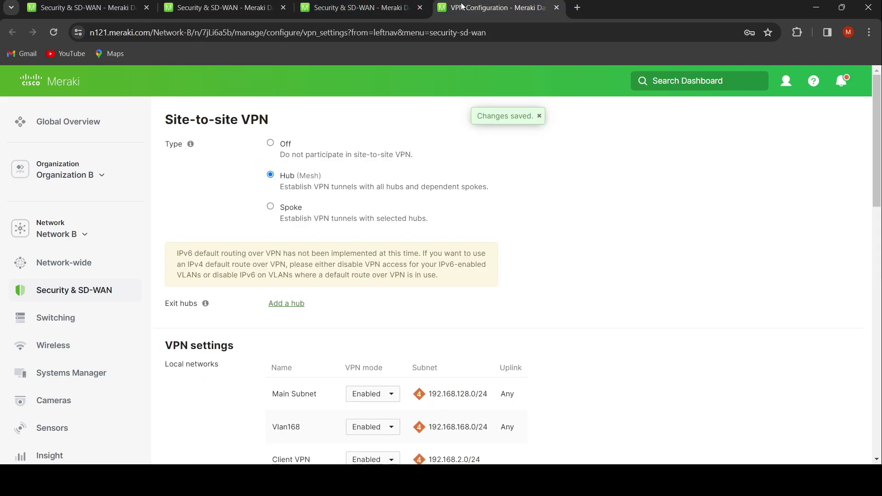
Ping 10.10.10.1 from Network B's MX68CW using the Appliance status Tools.
{"action": "mouse_move", "coordinate": [75, 291]}
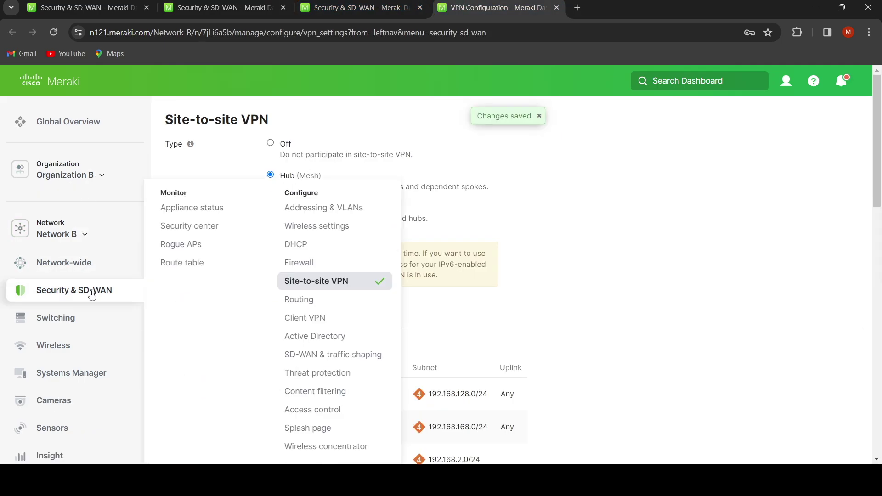
{"action": "left_click", "coordinate": [187, 211]}
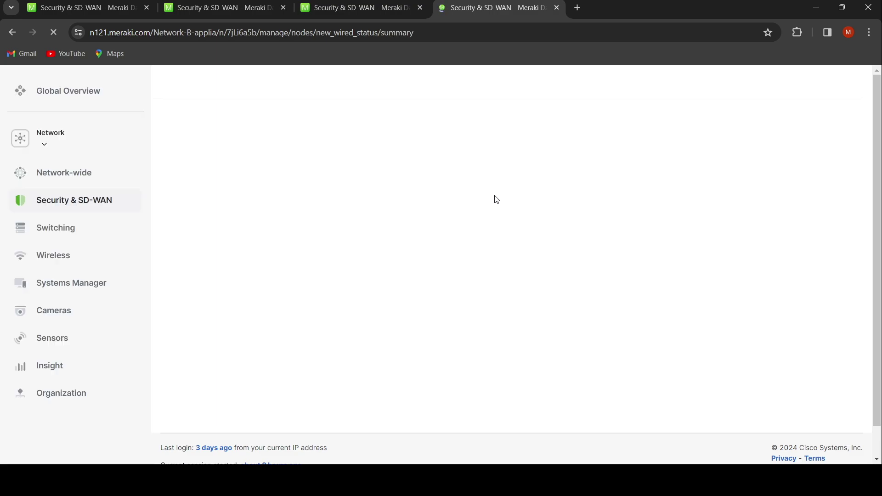
{"action": "left_click", "coordinate": [694, 119]}
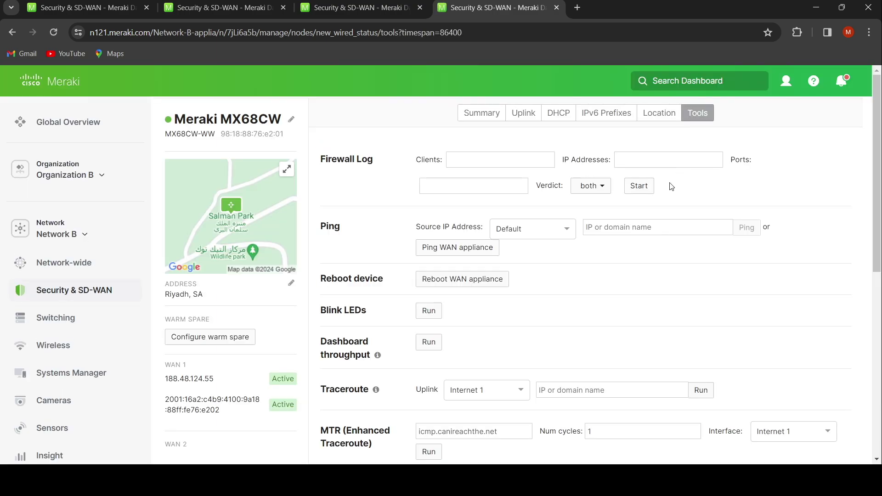
{"action": "left_click", "coordinate": [657, 227]}
{"action": "left_click", "coordinate": [664, 281]}
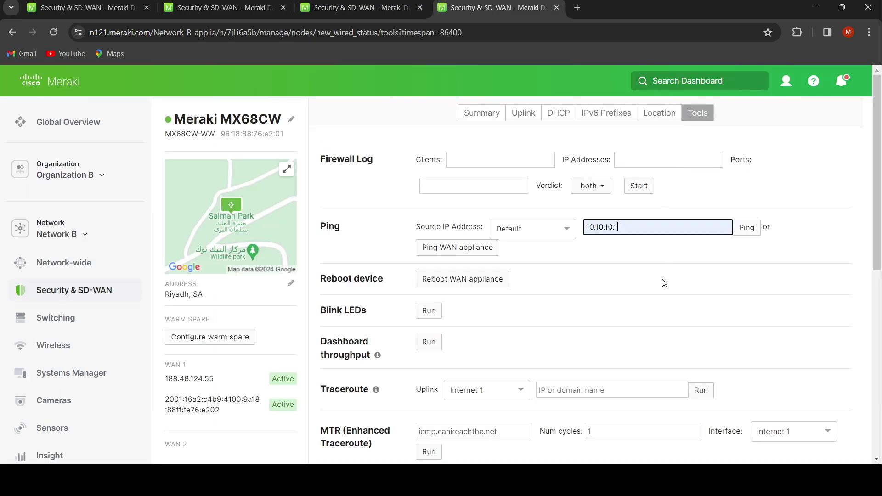
{"action": "left_click", "coordinate": [742, 231]}
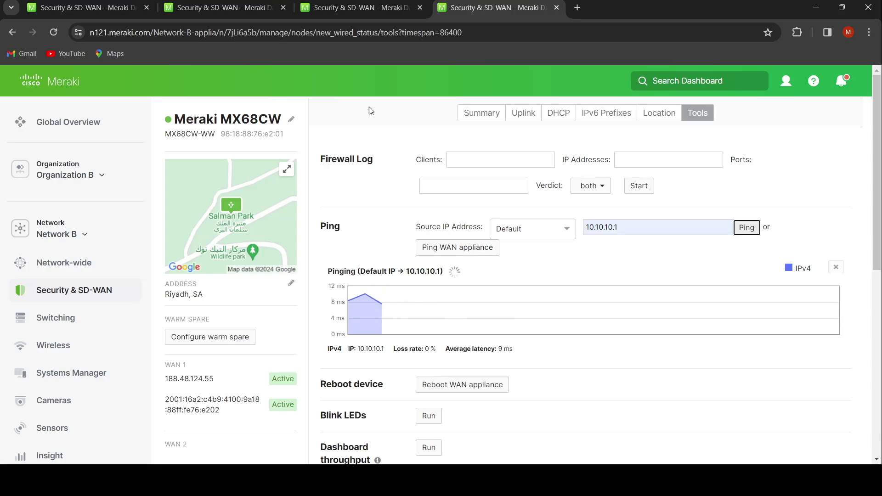
{"action": "left_click", "coordinate": [218, 7]}
Check Network A's VPN status page for its non-Meraki peer connection.
{"action": "mouse_move", "coordinate": [92, 295]}
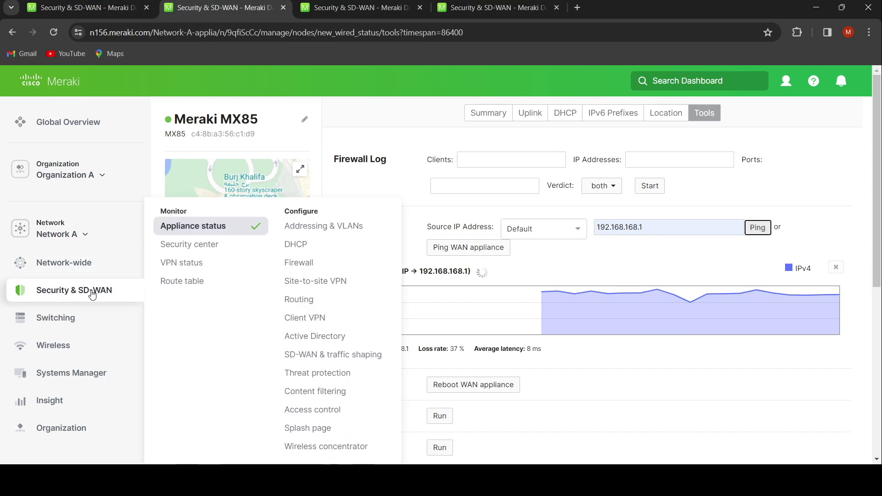
{"action": "left_click", "coordinate": [175, 268]}
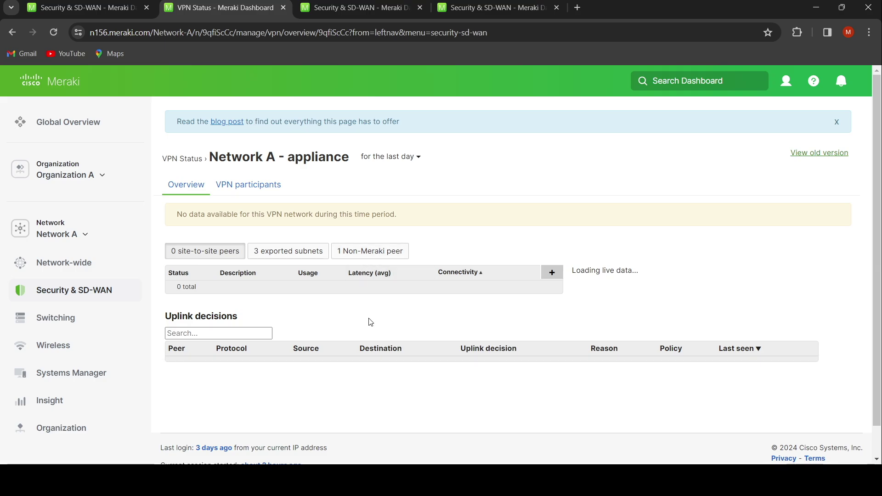
{"action": "left_click", "coordinate": [365, 253]}
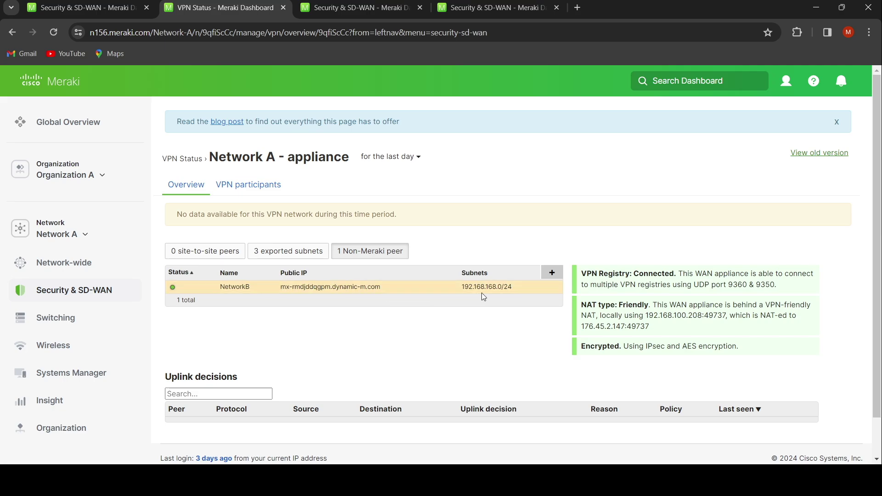
Check Network B's VPN status, showing peer NetworkA (10.10.10.0/24) online and registry connected.
{"action": "left_click", "coordinate": [478, 9]}
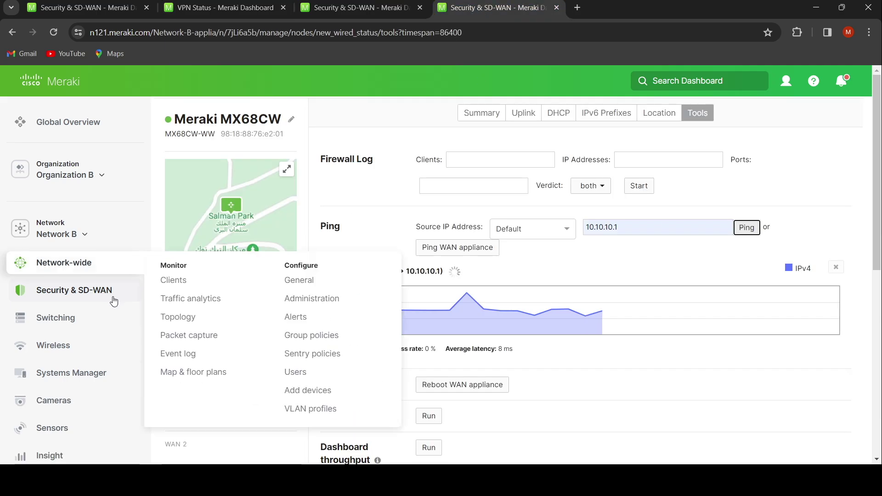
{"action": "mouse_move", "coordinate": [94, 295]}
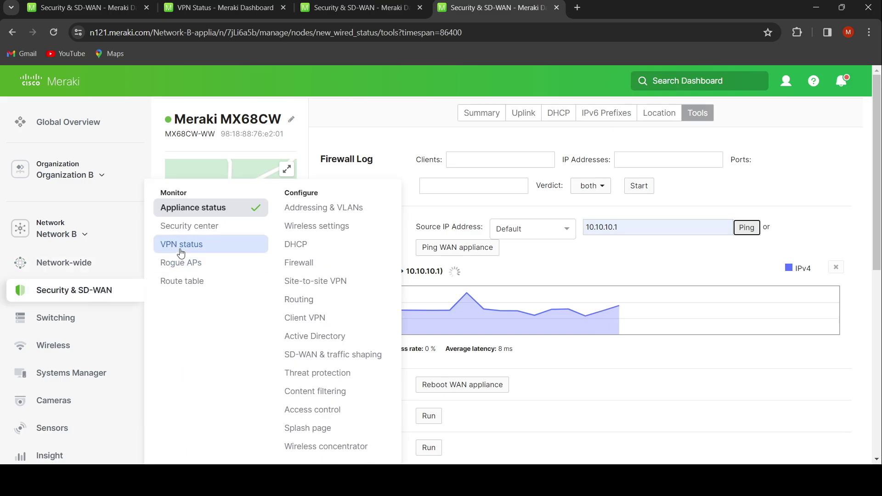
{"action": "left_click", "coordinate": [181, 247]}
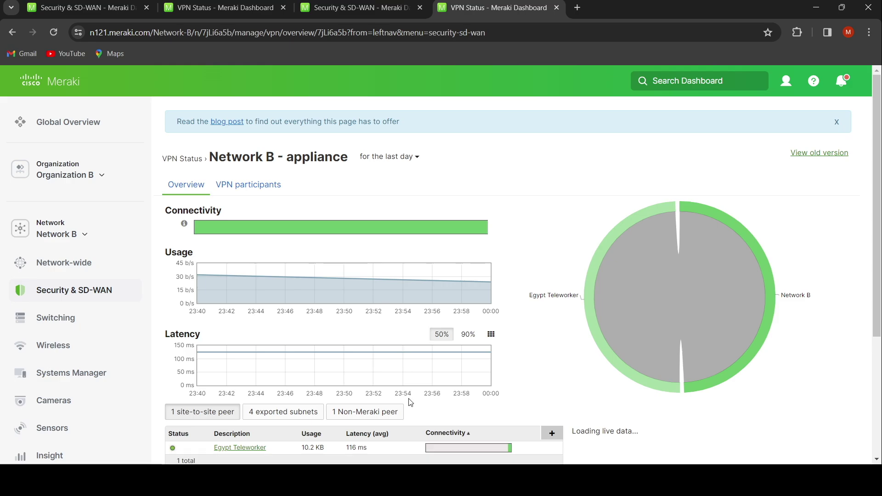
{"action": "scroll", "coordinate": [410, 402], "scroll_direction": "down", "scroll_amount": 1}
{"action": "left_click", "coordinate": [385, 359]}
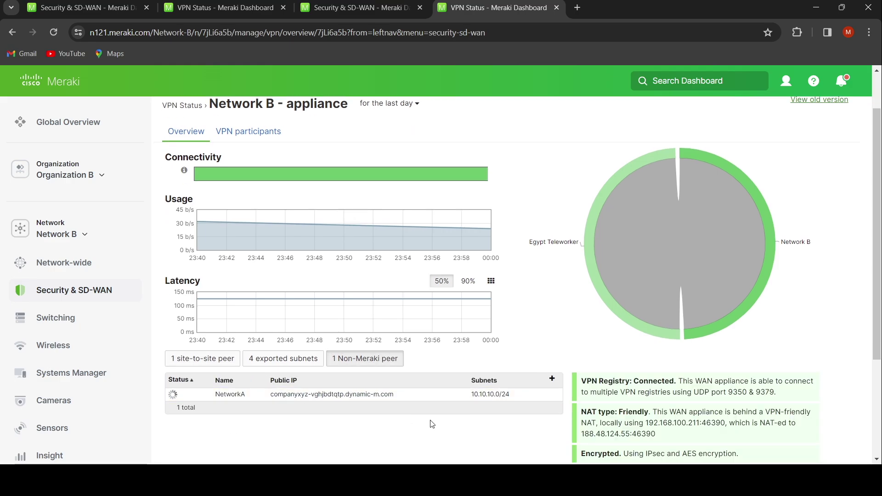
{"action": "scroll", "coordinate": [432, 424], "scroll_direction": "down", "scroll_amount": 2}
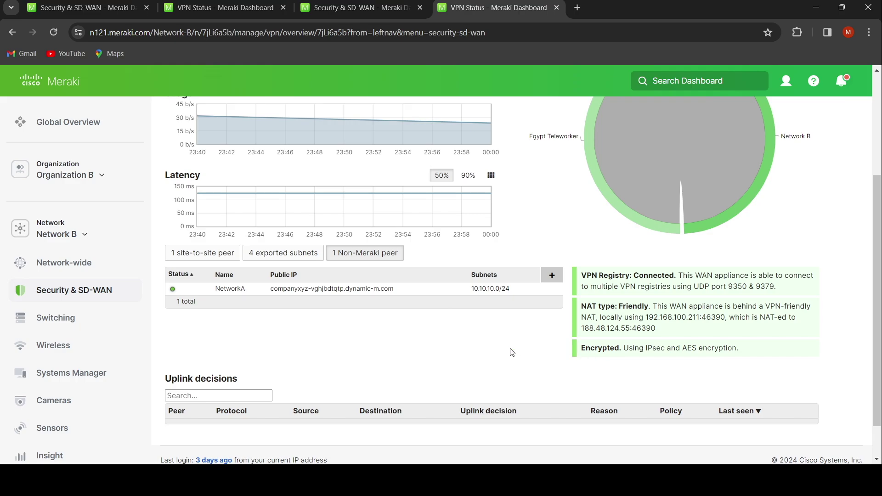
{"action": "scroll", "coordinate": [512, 352], "scroll_direction": "up", "scroll_amount": 3}
{"action": "scroll", "coordinate": [512, 352], "scroll_direction": "down", "scroll_amount": 2}
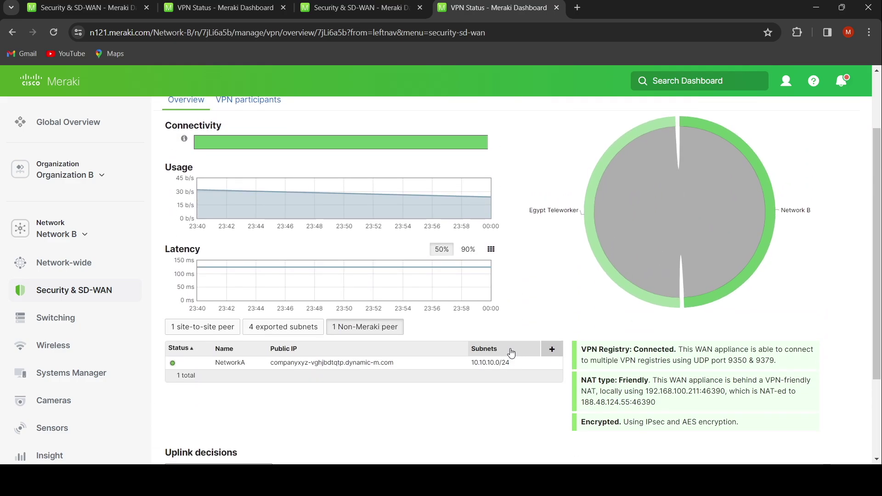
{"action": "scroll", "coordinate": [521, 318], "scroll_direction": "up", "scroll_amount": 2}
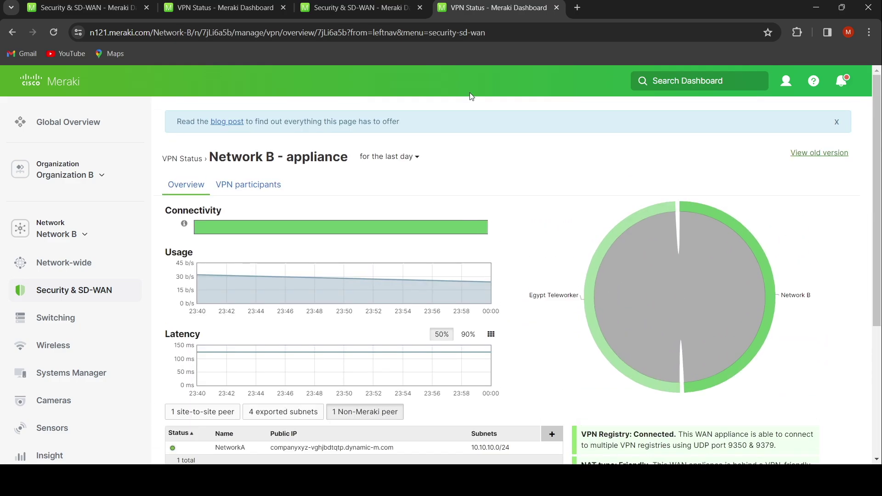